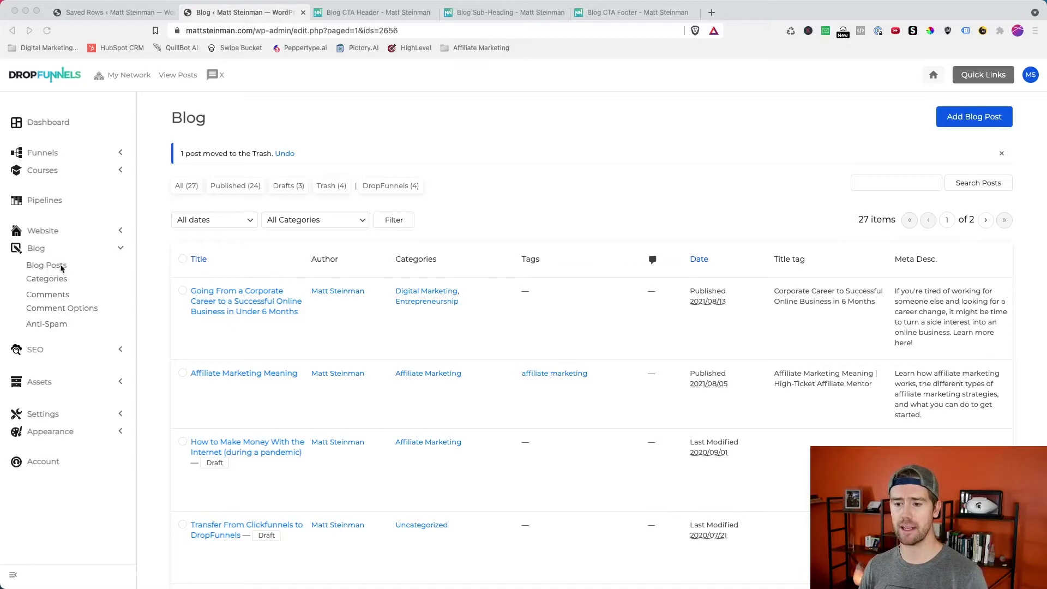
Step: Create a new blog post titled "Test Demo"
{"action": "left_click", "coordinate": [532, 156]}
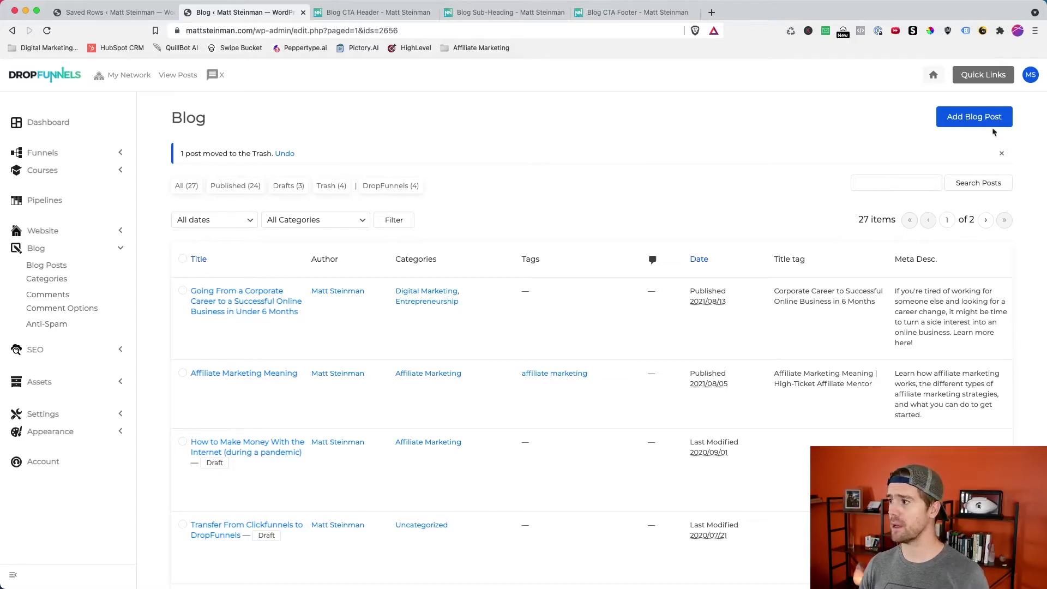
{"action": "left_click", "coordinate": [979, 115]}
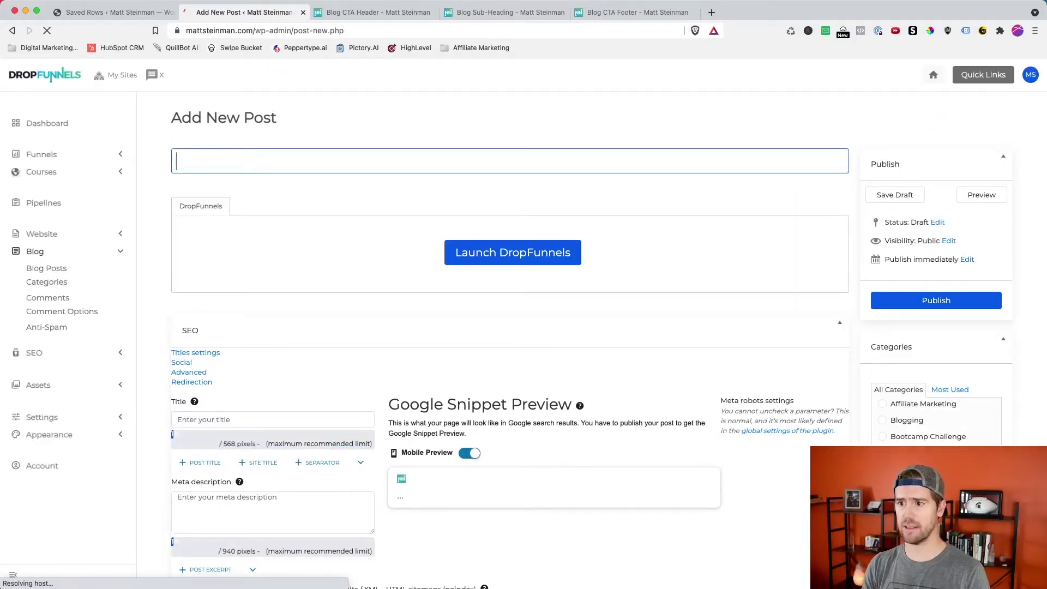
{"action": "type", "text": "Test Demo"}
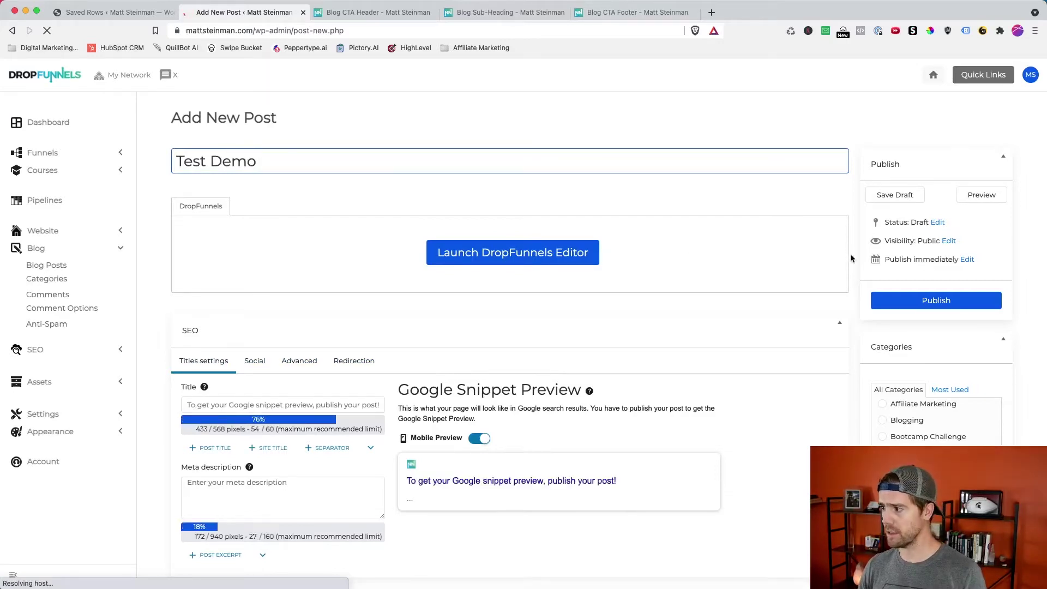
Step: Set the post's template to No Header/Footer in its post attributes
{"action": "scroll", "coordinate": [851, 258], "scroll_direction": "down", "scroll_amount": 5}
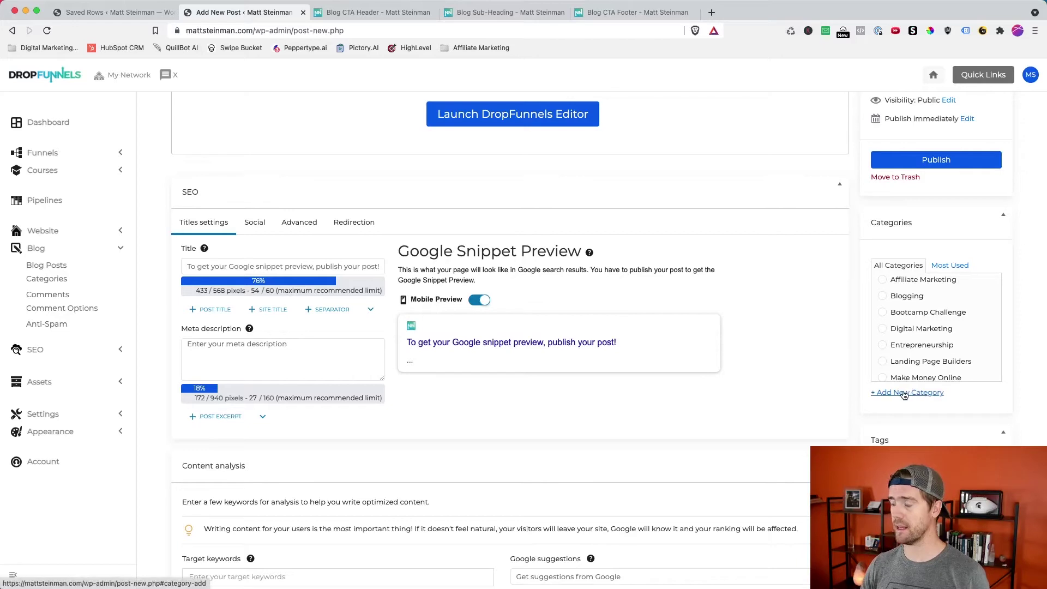
{"action": "scroll", "coordinate": [904, 395], "scroll_direction": "down", "scroll_amount": 3}
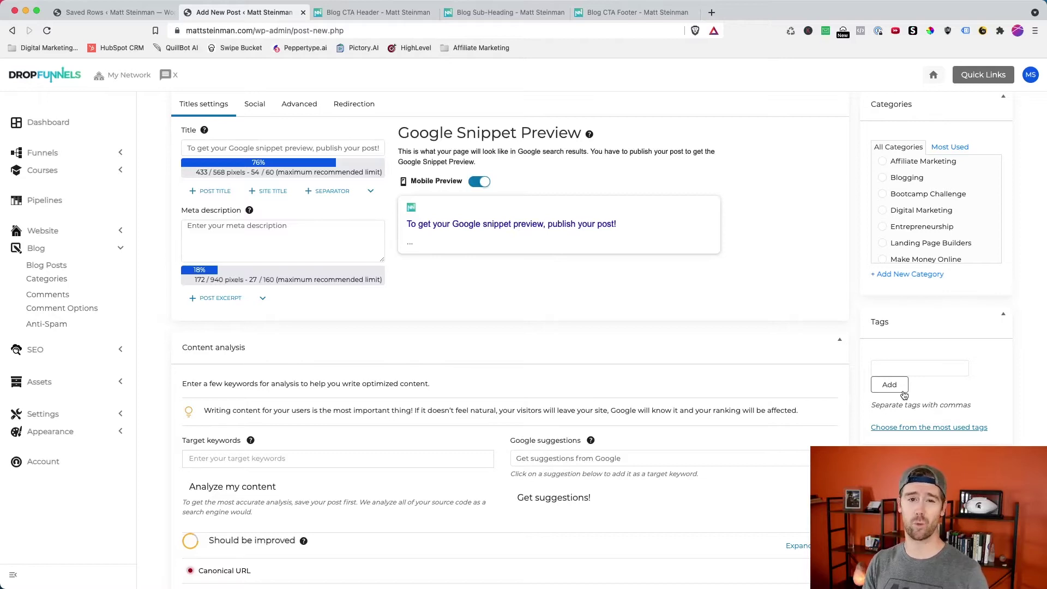
{"action": "scroll", "coordinate": [904, 395], "scroll_direction": "down", "scroll_amount": 3}
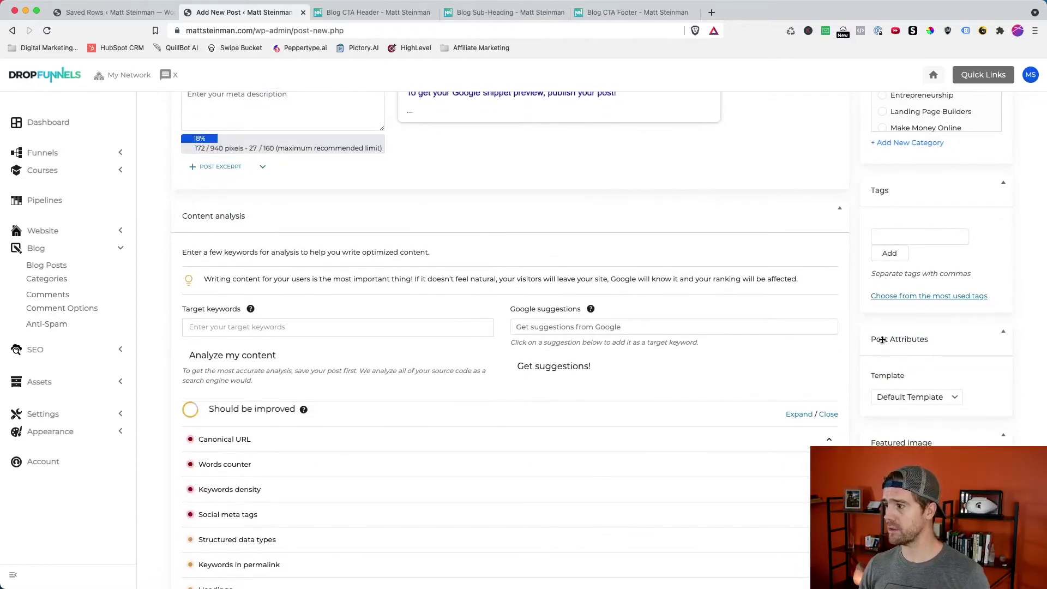
{"action": "left_click", "coordinate": [893, 403]}
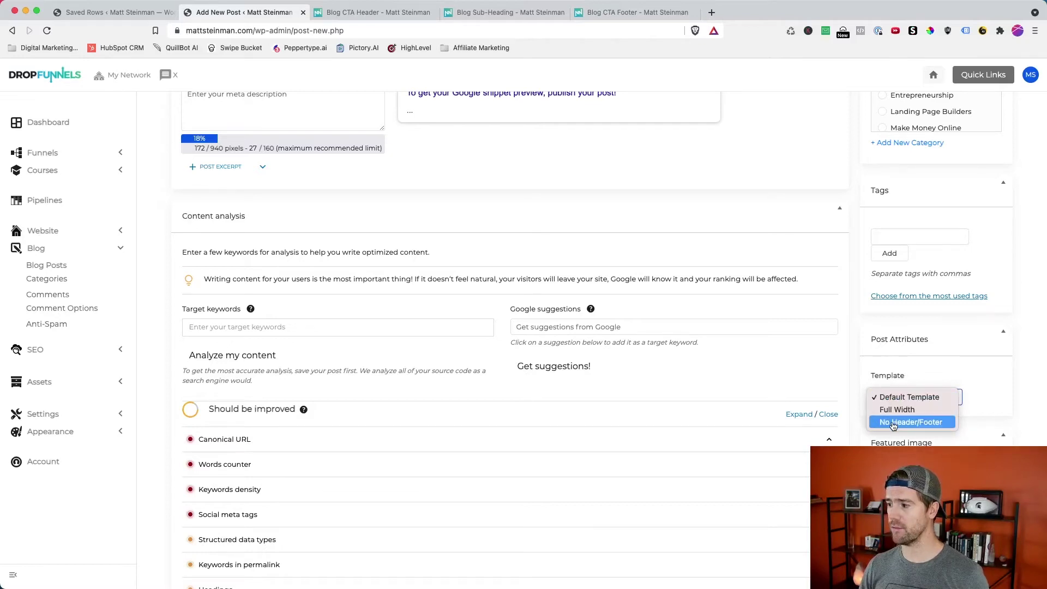
{"action": "left_click", "coordinate": [893, 423]}
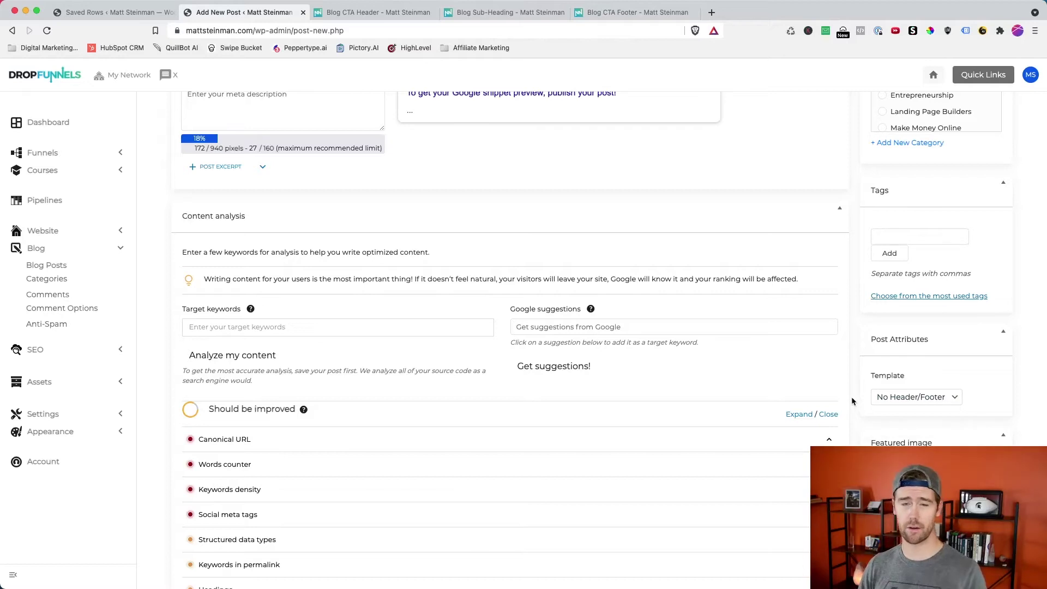
Step: Publish the Test Demo post and launch the DropFunnels editor for it
{"action": "scroll", "coordinate": [852, 401], "scroll_direction": "up", "scroll_amount": 1}
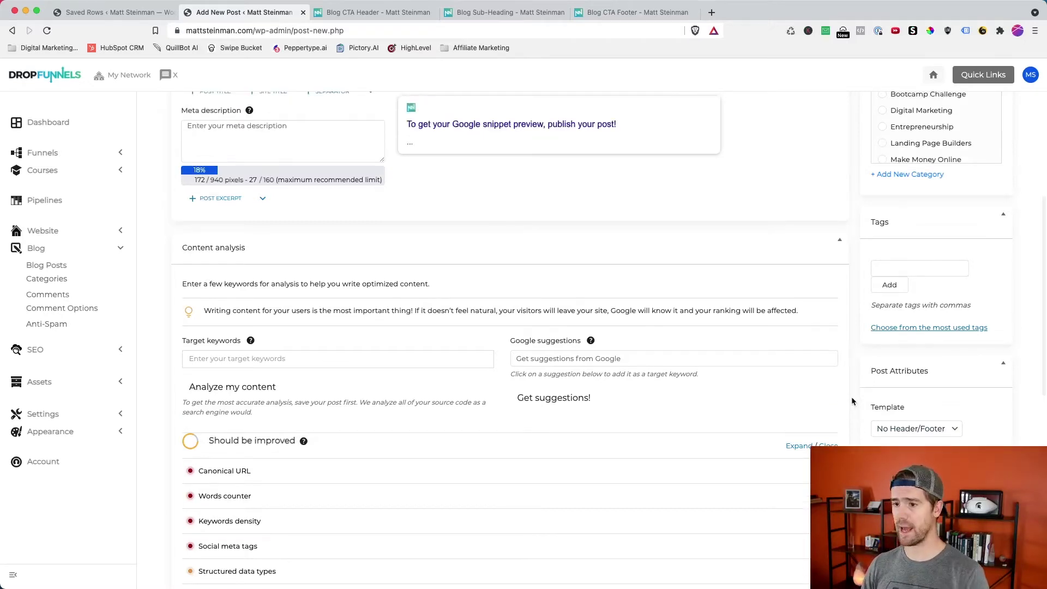
{"action": "scroll", "coordinate": [853, 400], "scroll_direction": "up", "scroll_amount": 10}
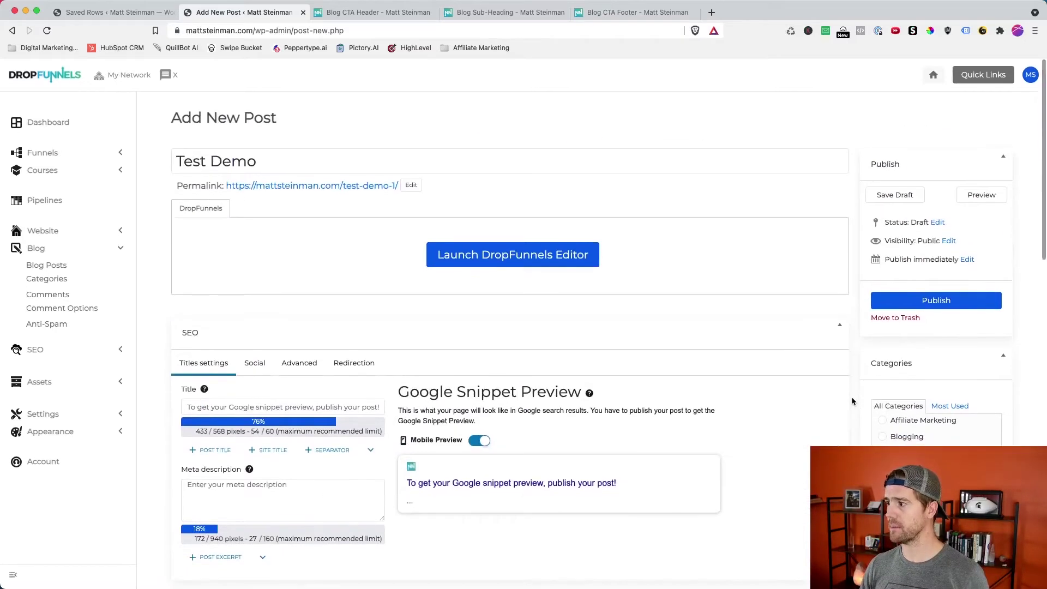
{"action": "left_click", "coordinate": [938, 299]}
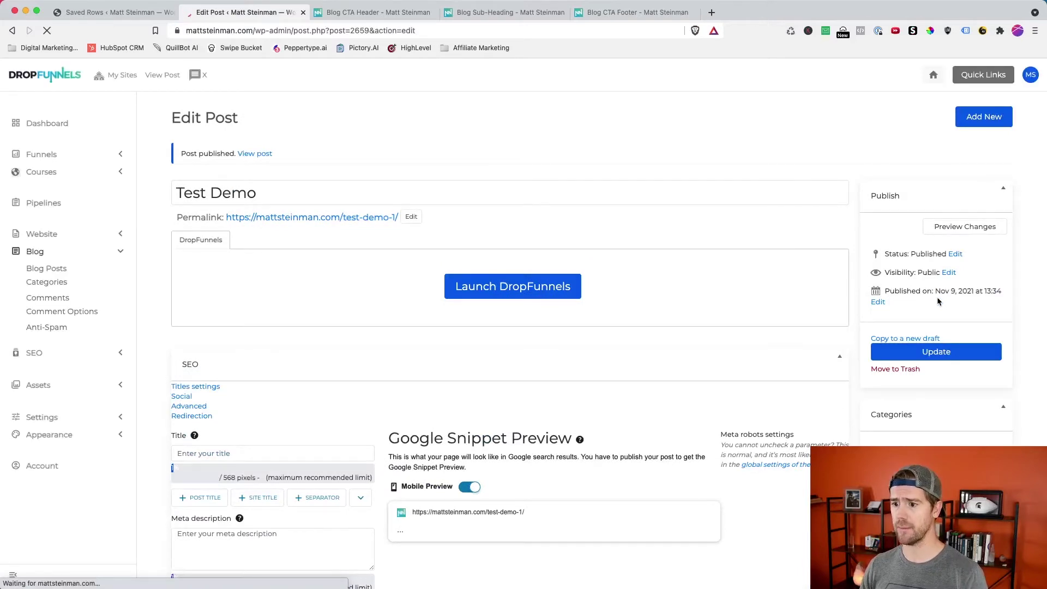
{"action": "left_click", "coordinate": [496, 284]}
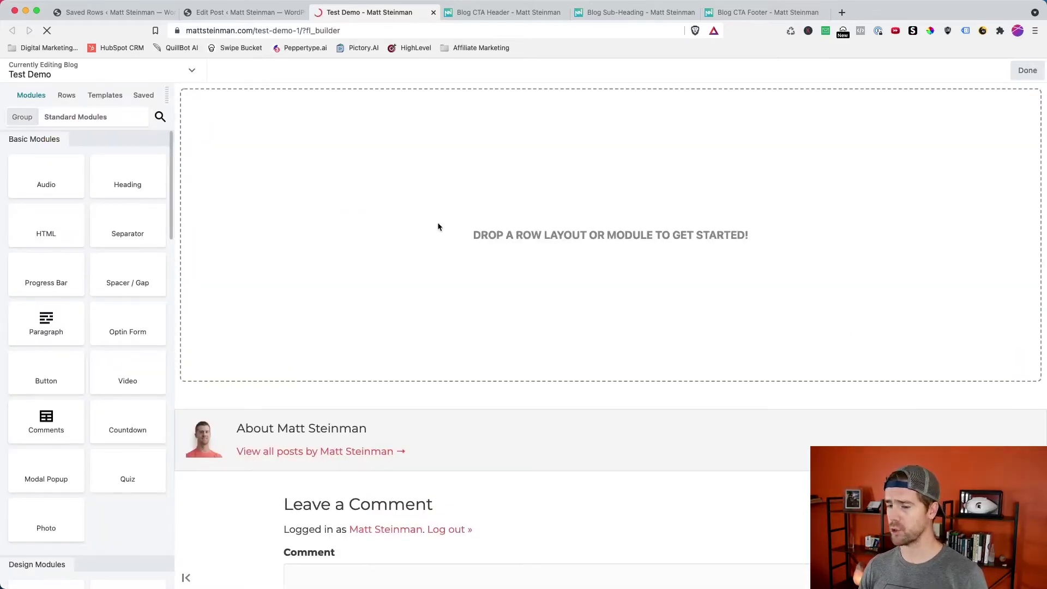
Step: Apply the Blog 02 template from the Content/Blog Pages group to the empty post
{"action": "scroll", "coordinate": [439, 486], "scroll_direction": "down", "scroll_amount": 3}
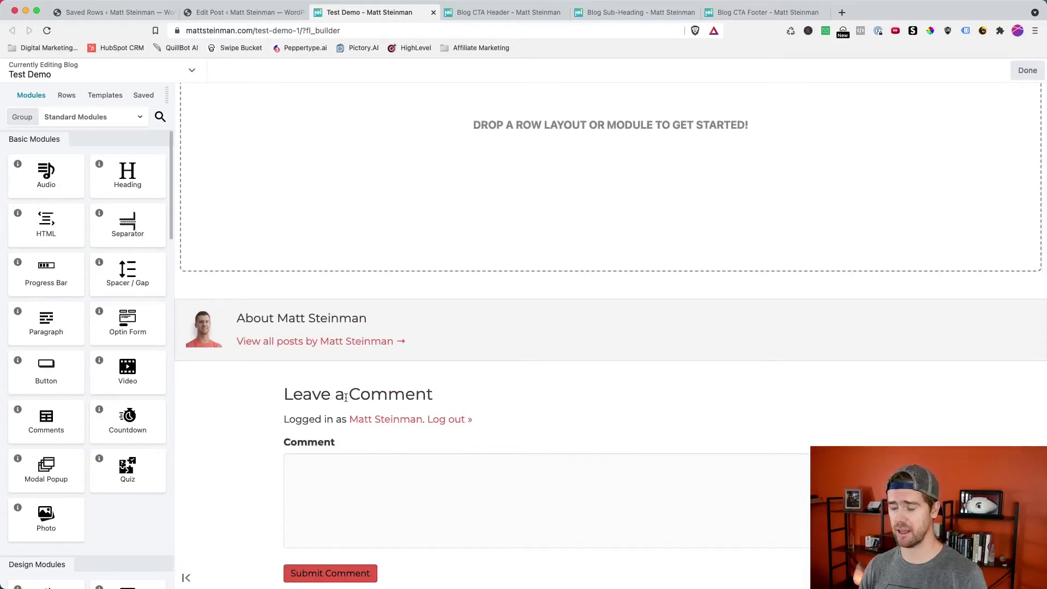
{"action": "scroll", "coordinate": [372, 393], "scroll_direction": "up", "scroll_amount": 3}
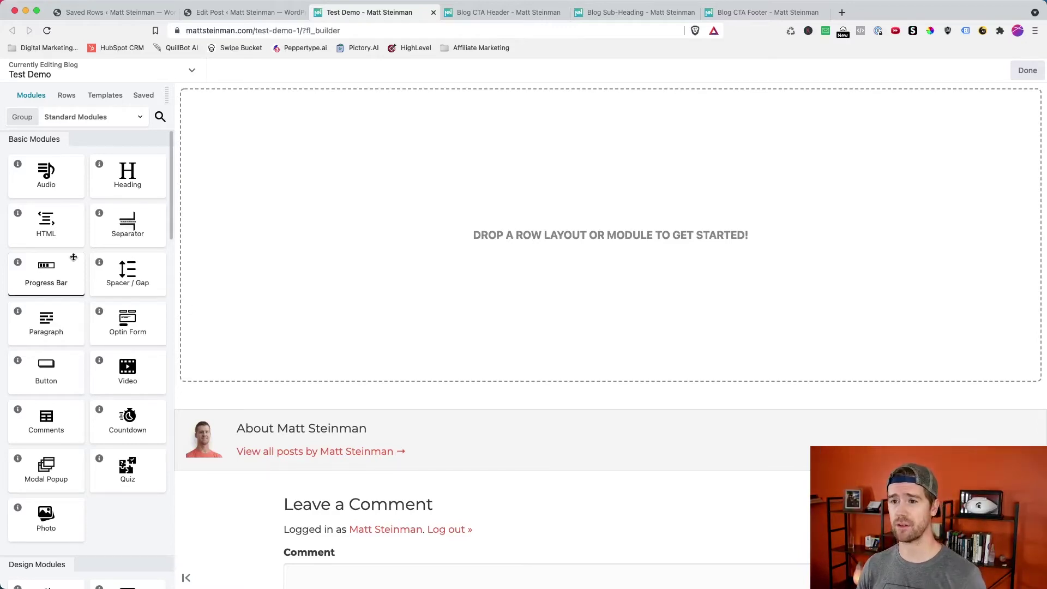
{"action": "left_click", "coordinate": [107, 98]}
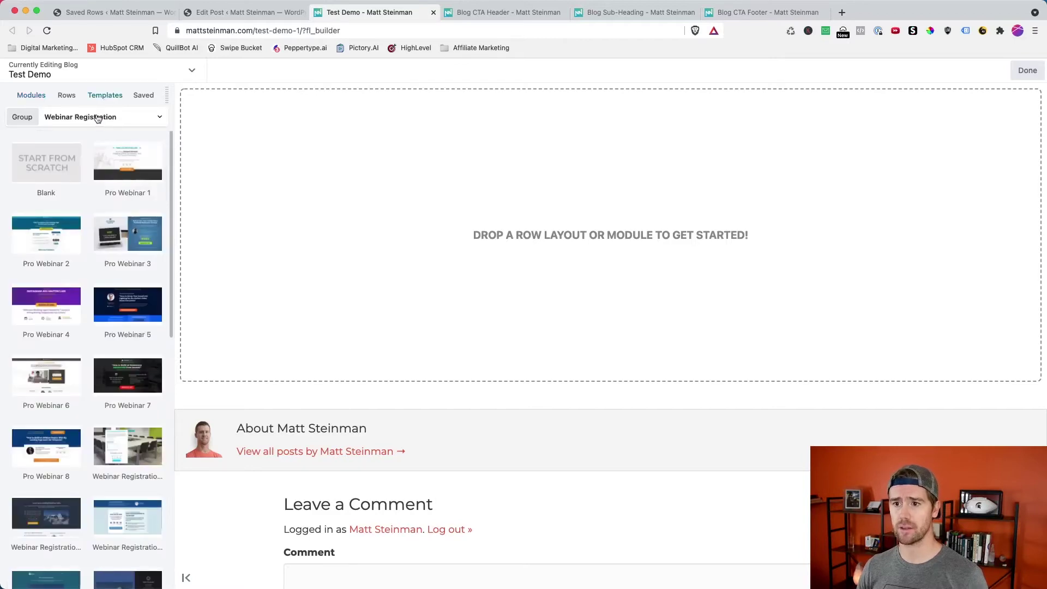
{"action": "left_click", "coordinate": [95, 117]}
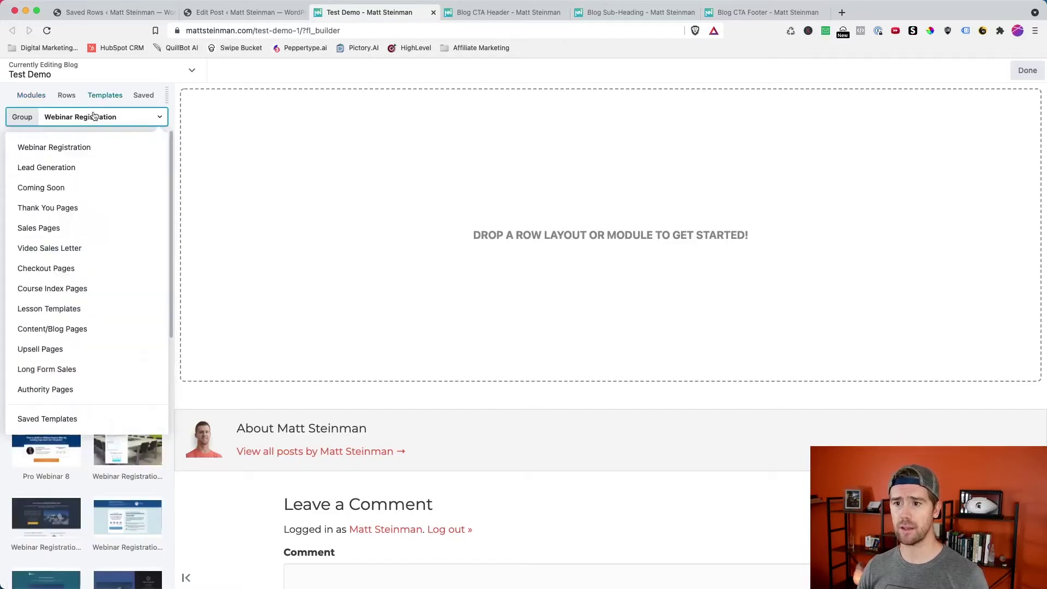
{"action": "left_click", "coordinate": [79, 330]}
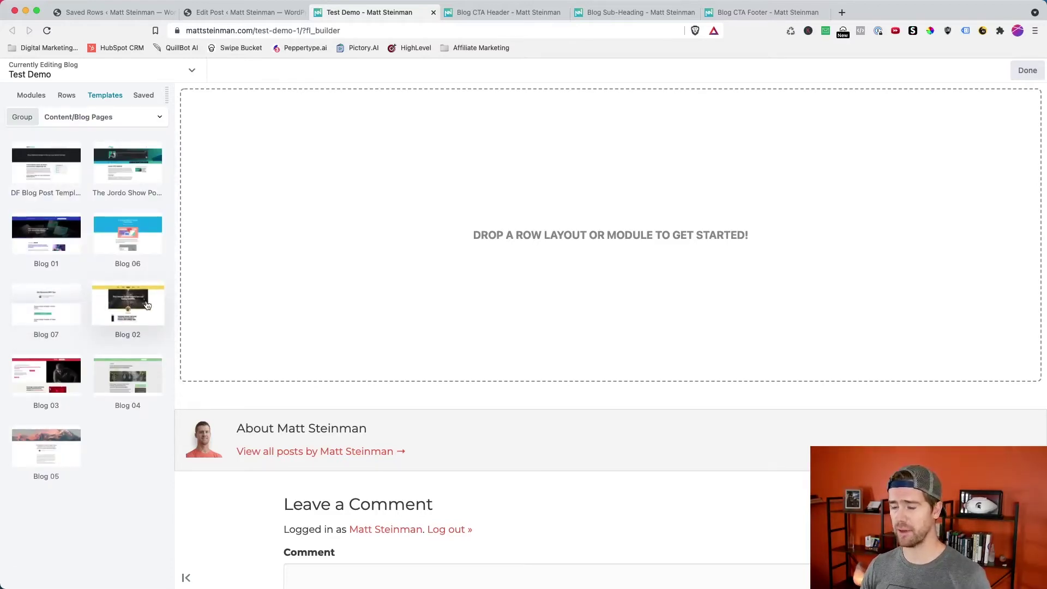
{"action": "left_click", "coordinate": [129, 309]}
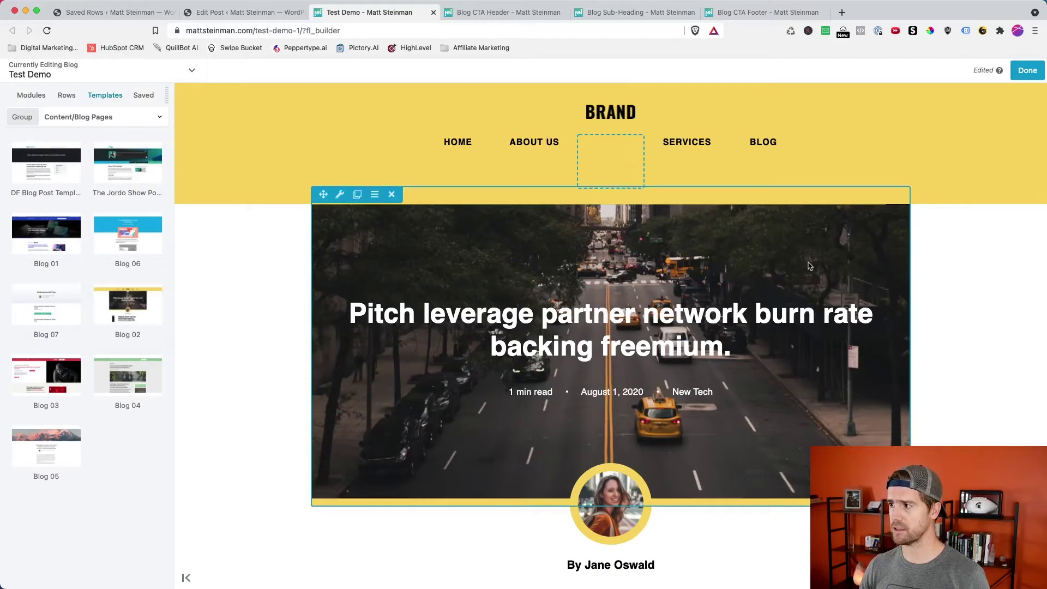
Step: Delete the template's yellow BRAND navigation row above the hero image
{"action": "scroll", "coordinate": [810, 266], "scroll_direction": "down", "scroll_amount": 1}
{"action": "scroll", "coordinate": [809, 266], "scroll_direction": "up", "scroll_amount": 1}
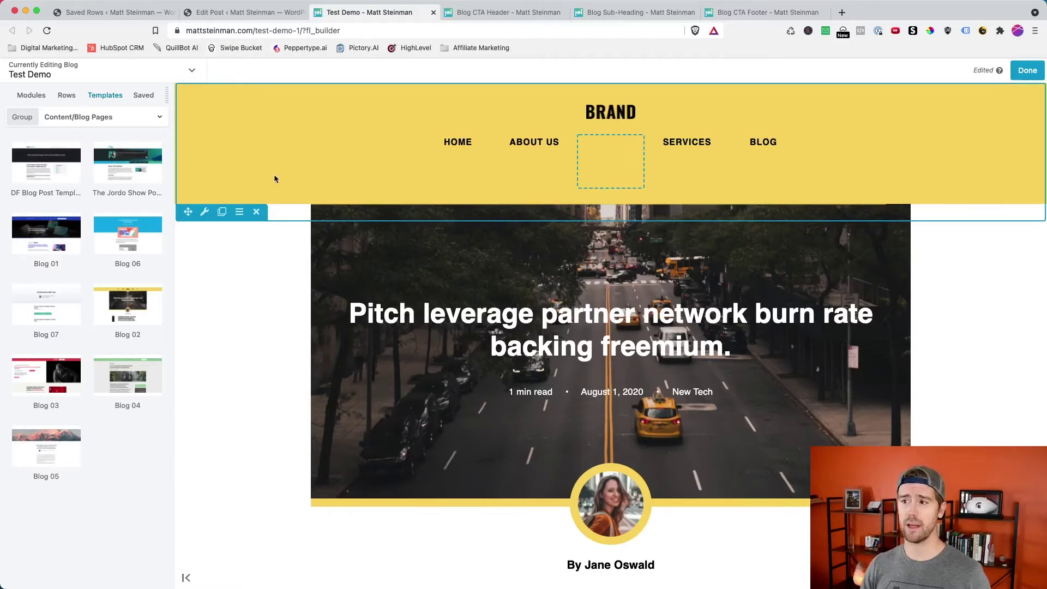
{"action": "scroll", "coordinate": [302, 164], "scroll_direction": "down", "scroll_amount": 20}
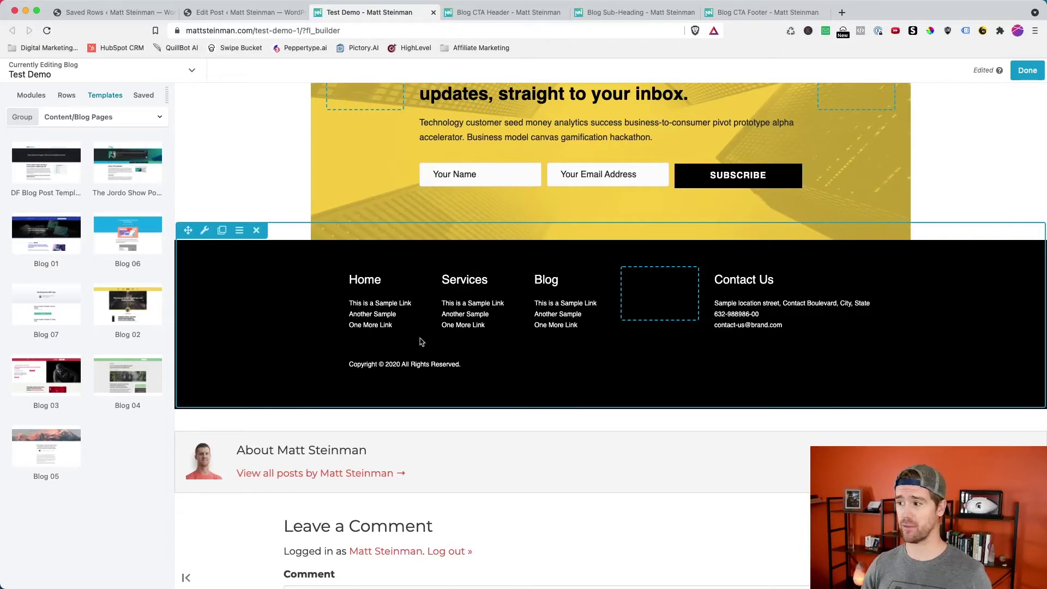
{"action": "scroll", "coordinate": [386, 327], "scroll_direction": "up", "scroll_amount": 20}
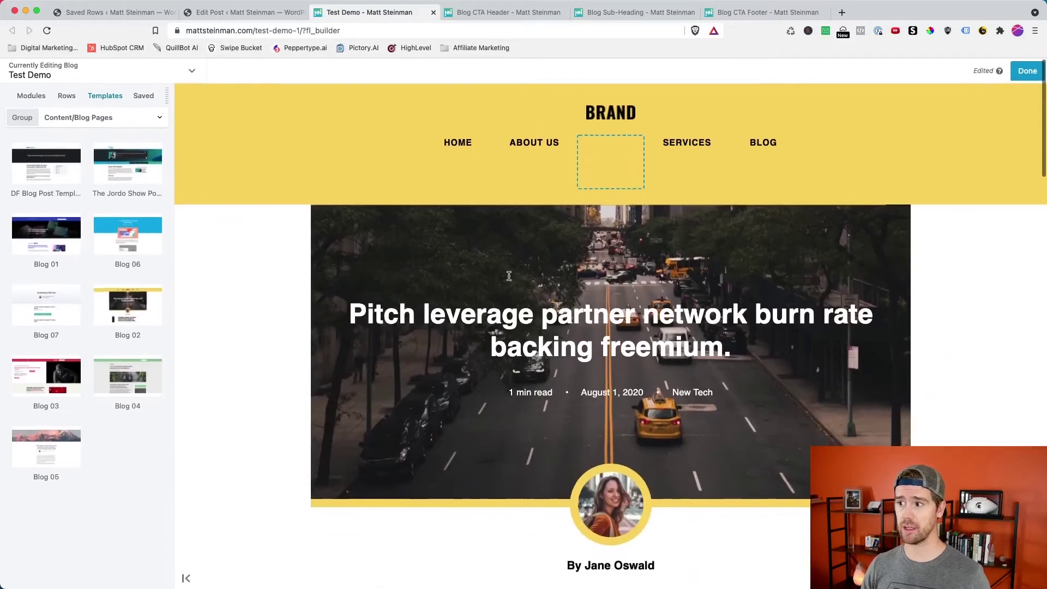
{"action": "mouse_move", "coordinate": [532, 144]}
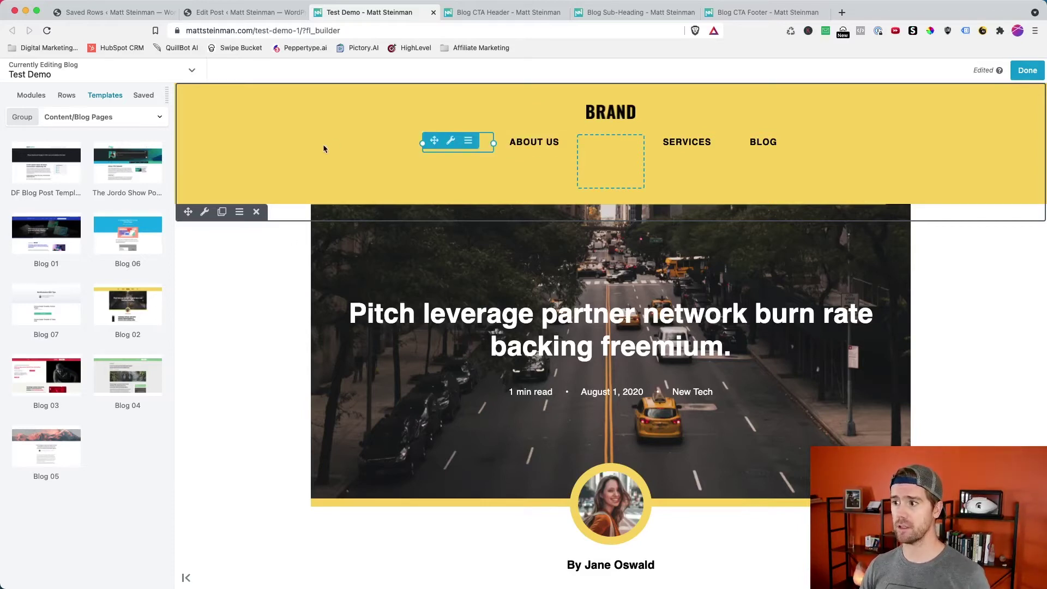
{"action": "left_click", "coordinate": [257, 212]}
{"action": "key", "text": "Return"}
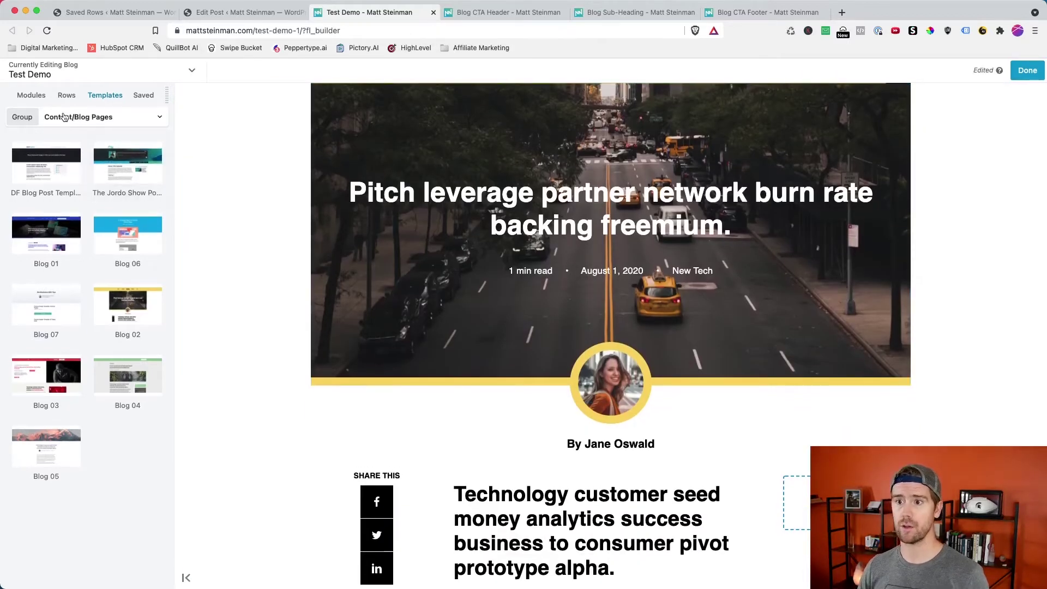
Step: Place the saved Blog CTA Header row from the Blog group above the hero image
{"action": "left_click", "coordinate": [68, 95]}
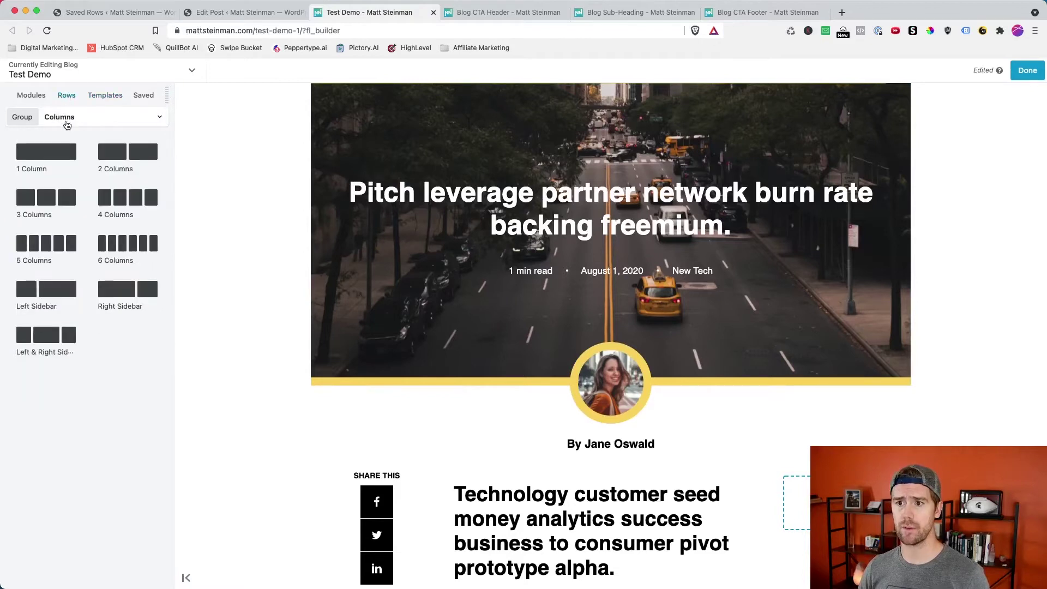
{"action": "left_click", "coordinate": [61, 118]}
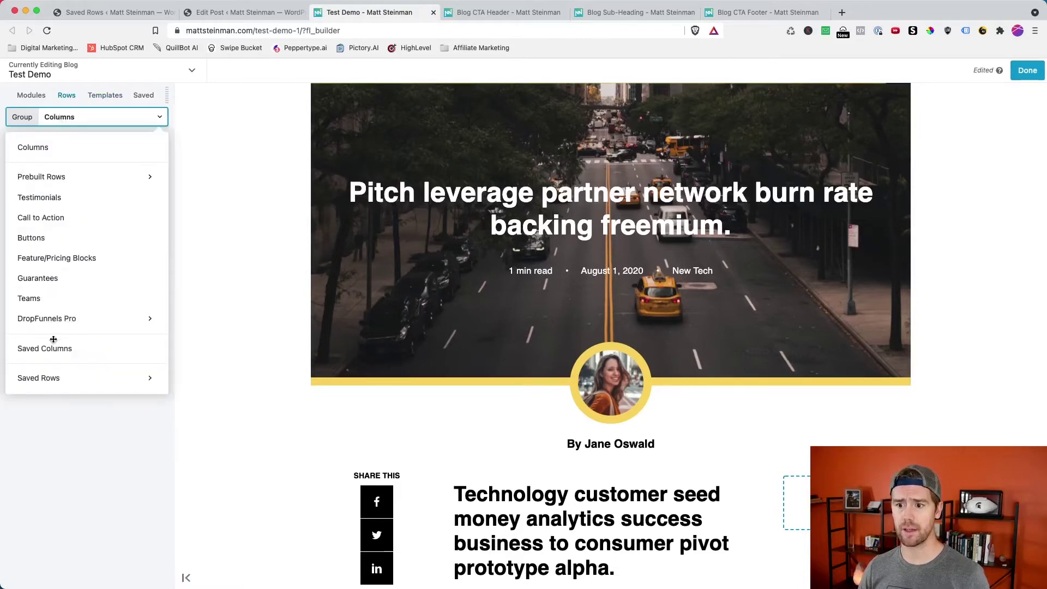
{"action": "left_click", "coordinate": [47, 389]}
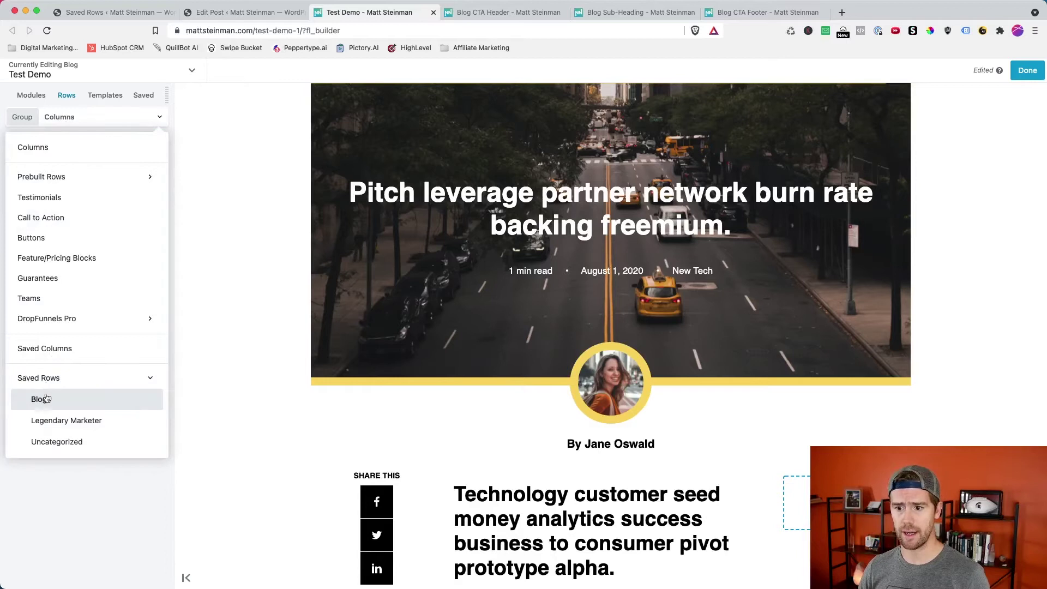
{"action": "left_click", "coordinate": [43, 399]}
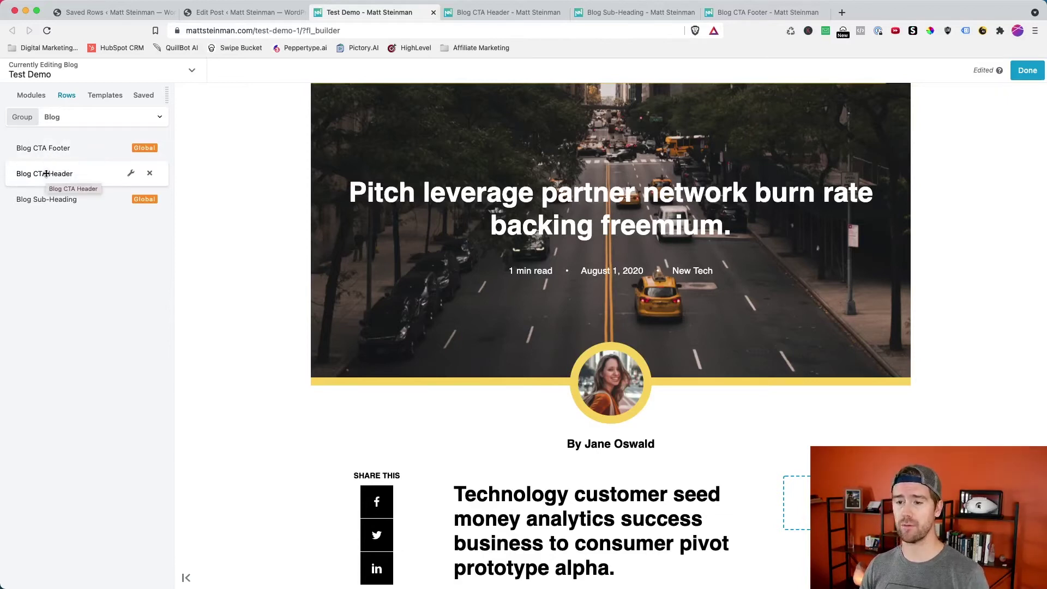
{"action": "left_click_drag", "start_coordinate": [36, 173], "coordinate": [295, 84]}
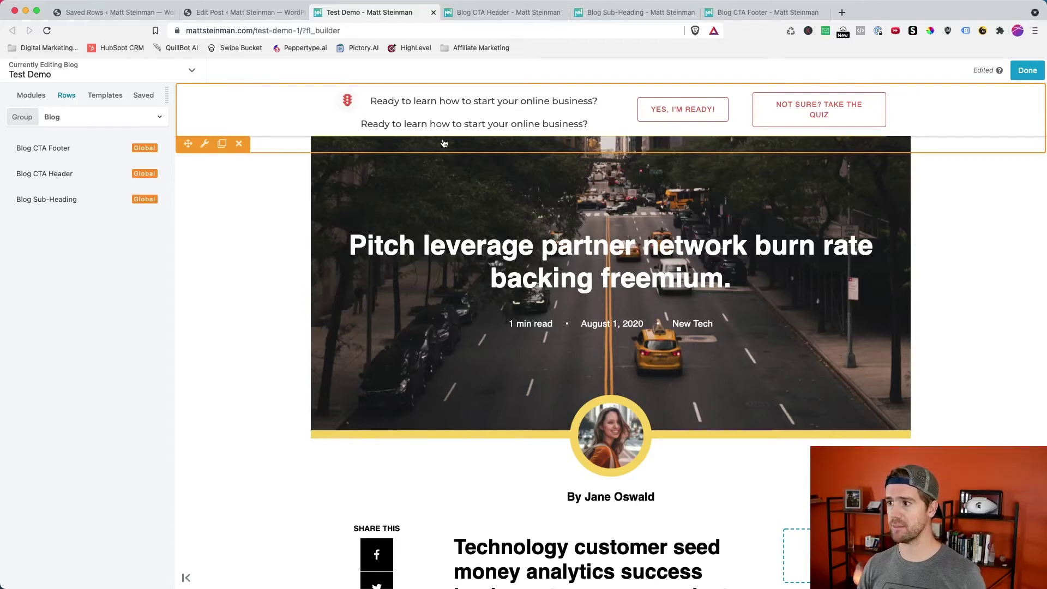
Step: Delete the template's black footer row containing the sample links and contact details
{"action": "scroll", "coordinate": [277, 309], "scroll_direction": "down", "scroll_amount": 15}
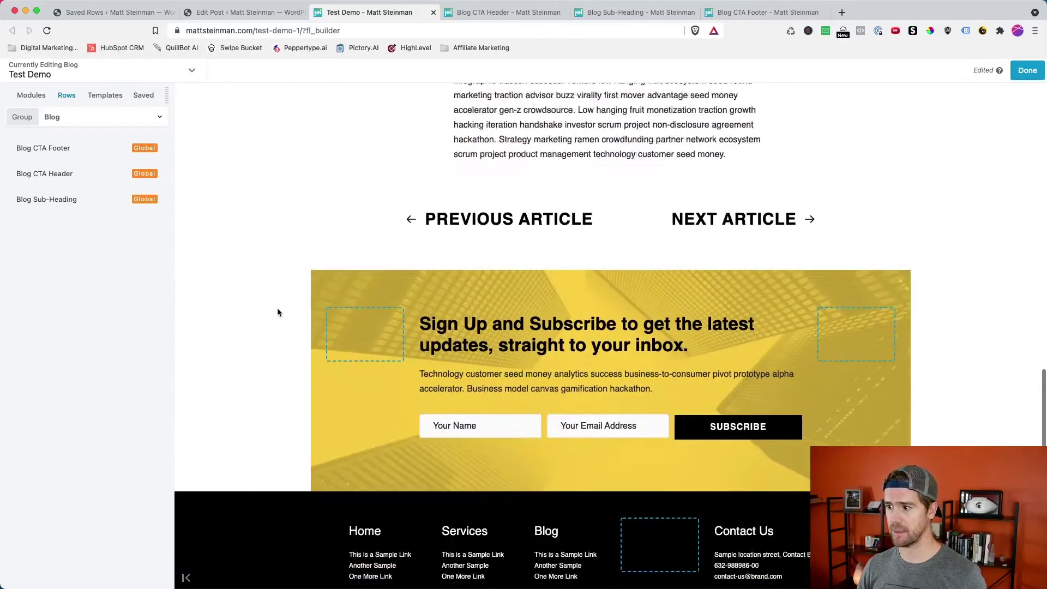
{"action": "scroll", "coordinate": [277, 309], "scroll_direction": "up", "scroll_amount": 4}
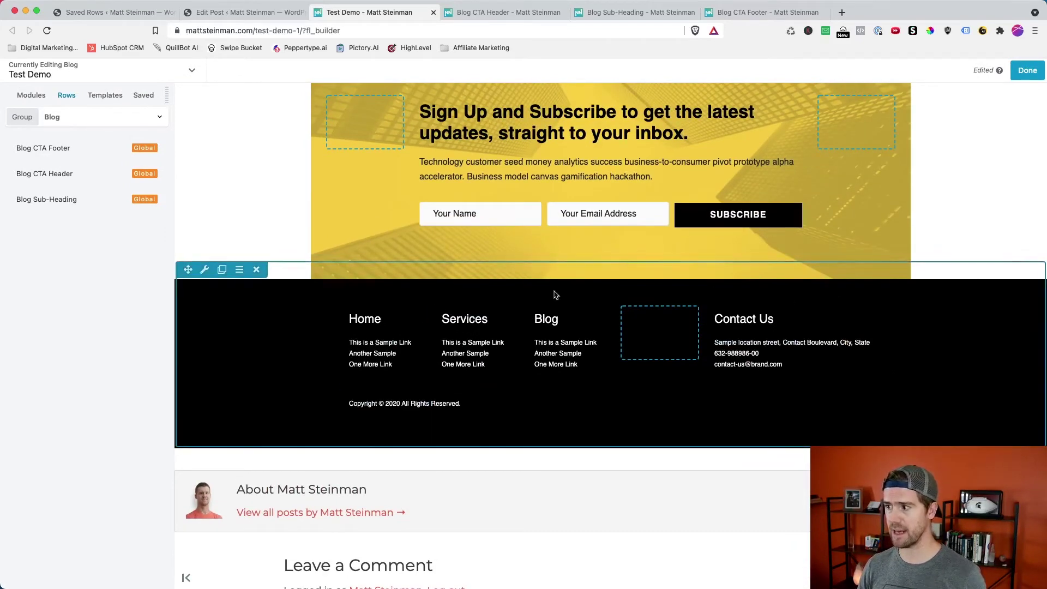
{"action": "left_click", "coordinate": [256, 270]}
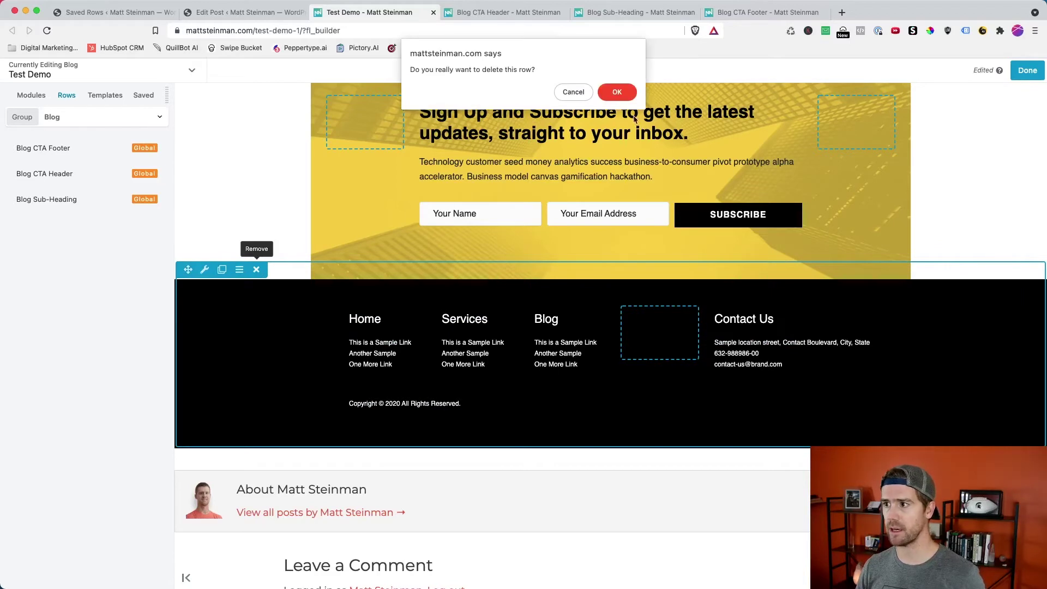
{"action": "left_click", "coordinate": [618, 90]}
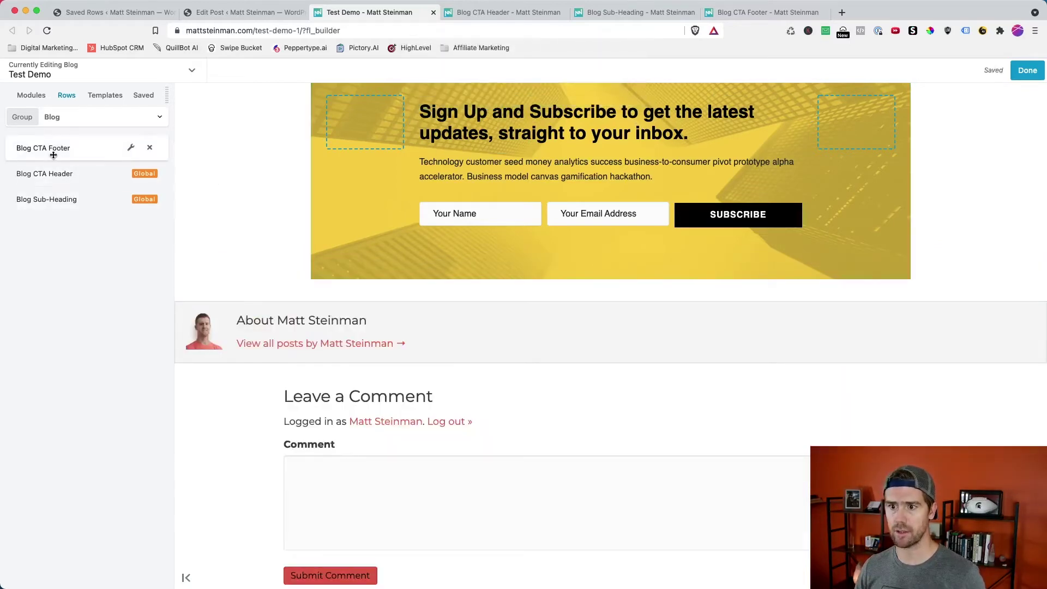
Step: Place the saved Blog CTA Footer row directly below the yellow sign-up section
{"action": "left_click_drag", "start_coordinate": [56, 150], "coordinate": [488, 321]}
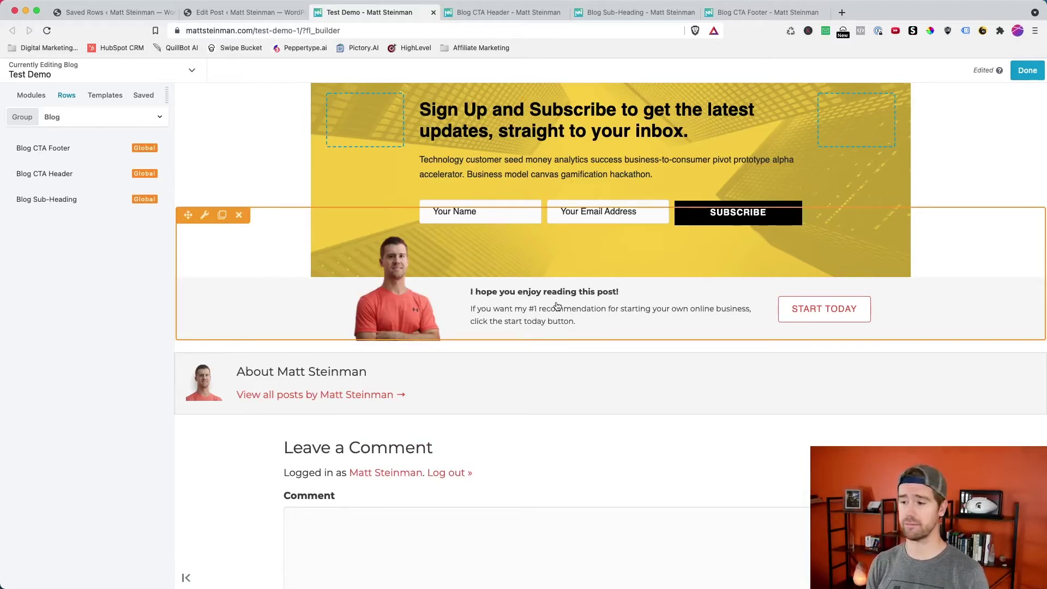
{"action": "scroll", "coordinate": [557, 306], "scroll_direction": "up", "scroll_amount": 20}
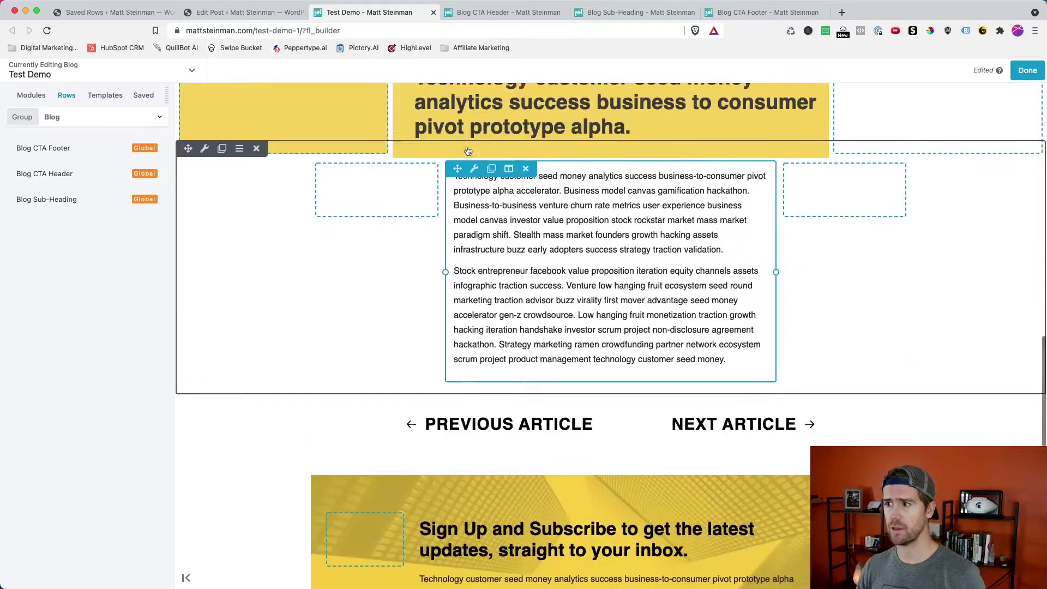
{"action": "scroll", "coordinate": [467, 150], "scroll_direction": "up", "scroll_amount": 5}
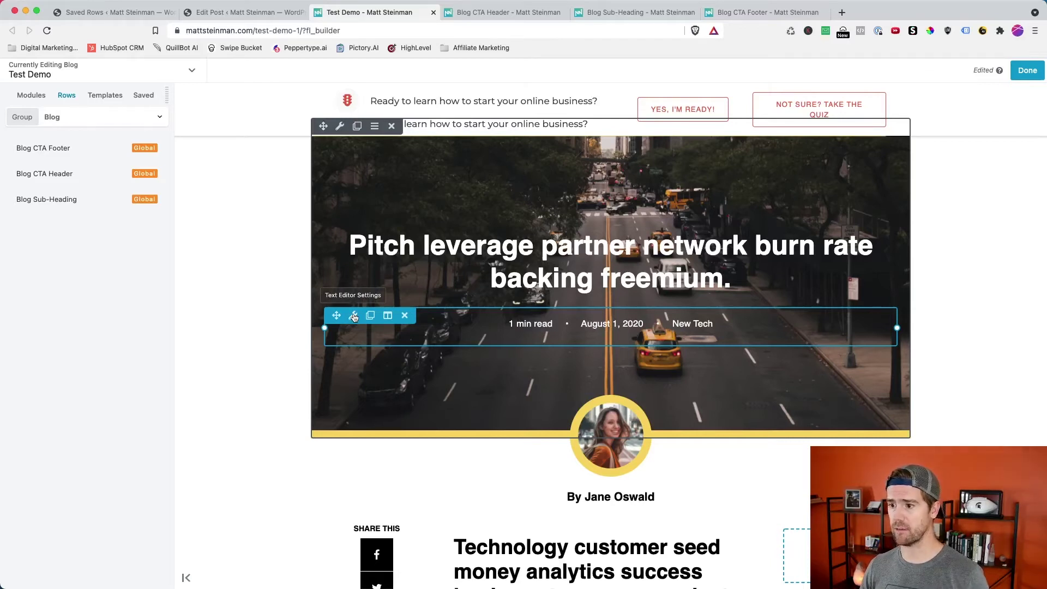
Step: Delete the Share This social icons column from the article row and widen the article text column into the freed space
{"action": "scroll", "coordinate": [606, 227], "scroll_direction": "down", "scroll_amount": 5}
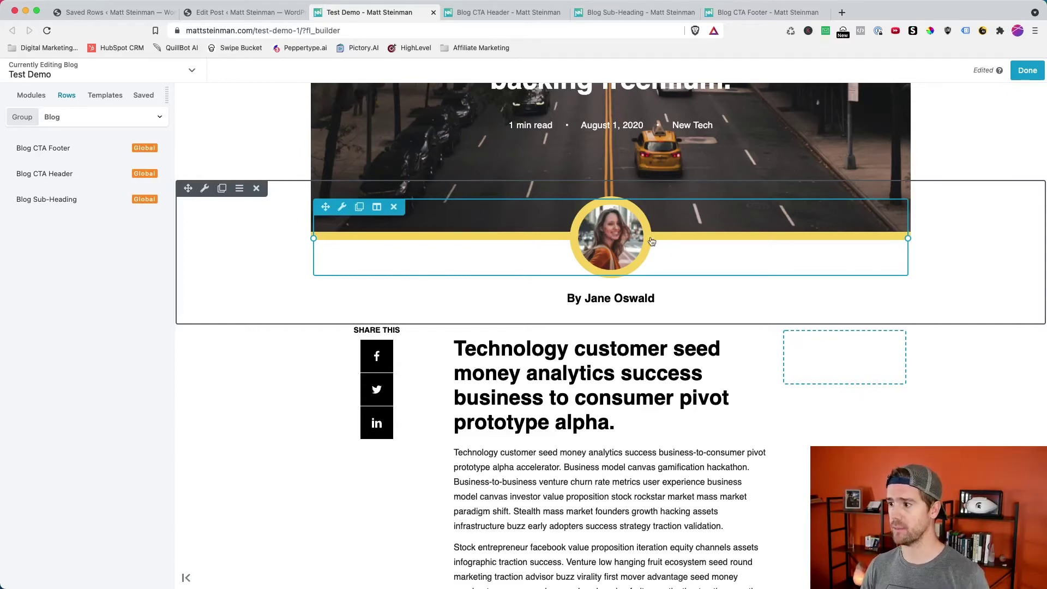
{"action": "scroll", "coordinate": [582, 281], "scroll_direction": "down", "scroll_amount": 3}
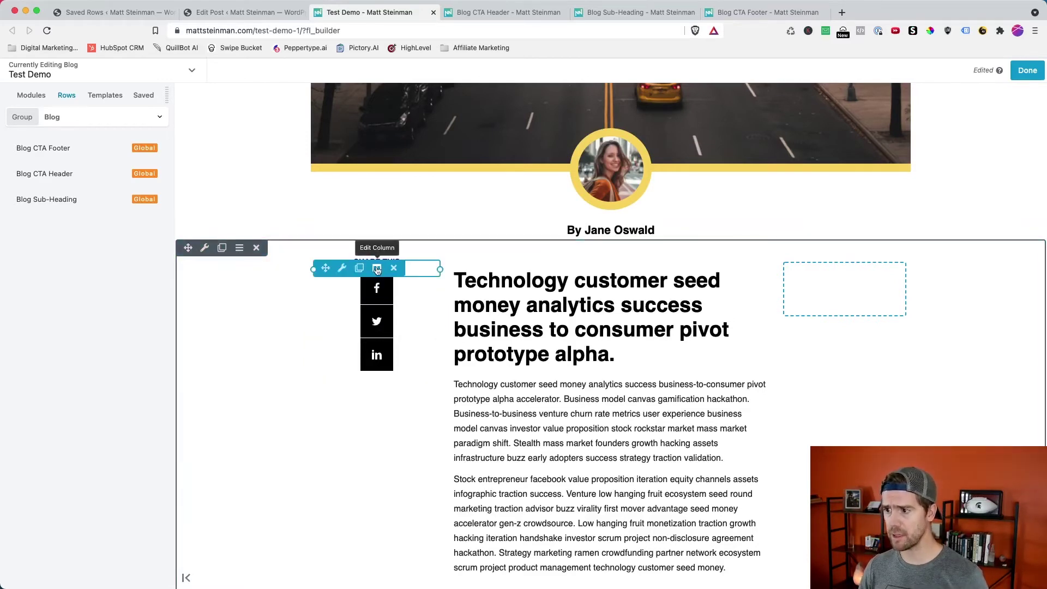
{"action": "mouse_move", "coordinate": [377, 270]}
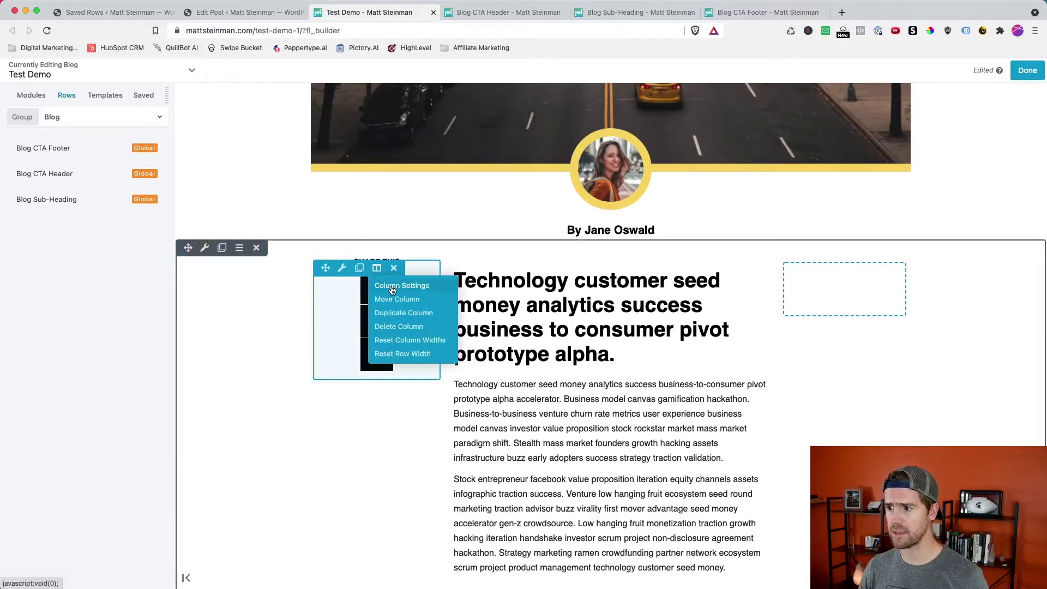
{"action": "left_click", "coordinate": [392, 328]}
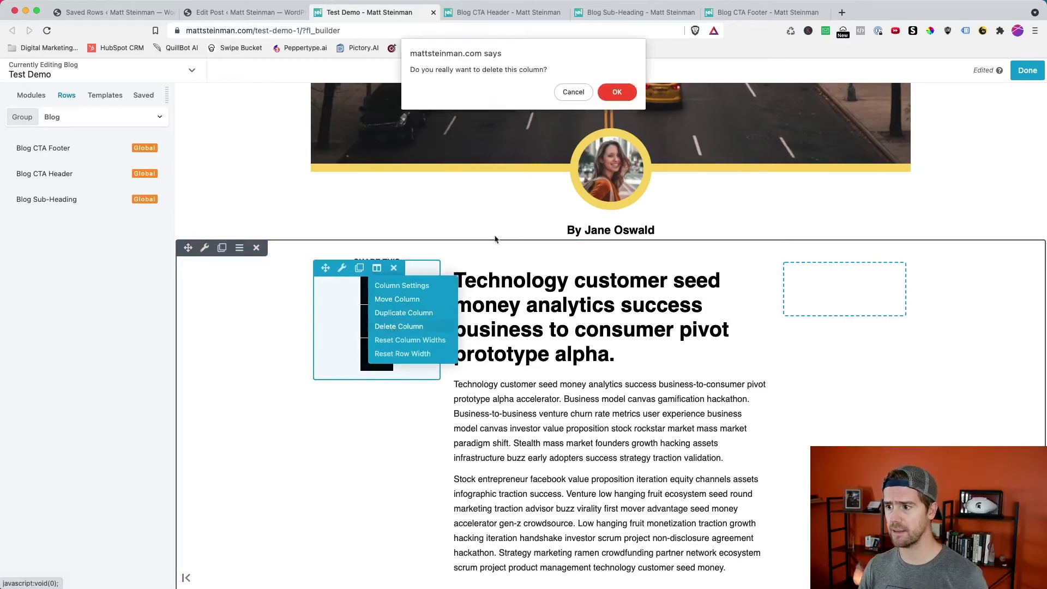
{"action": "left_click", "coordinate": [609, 96]}
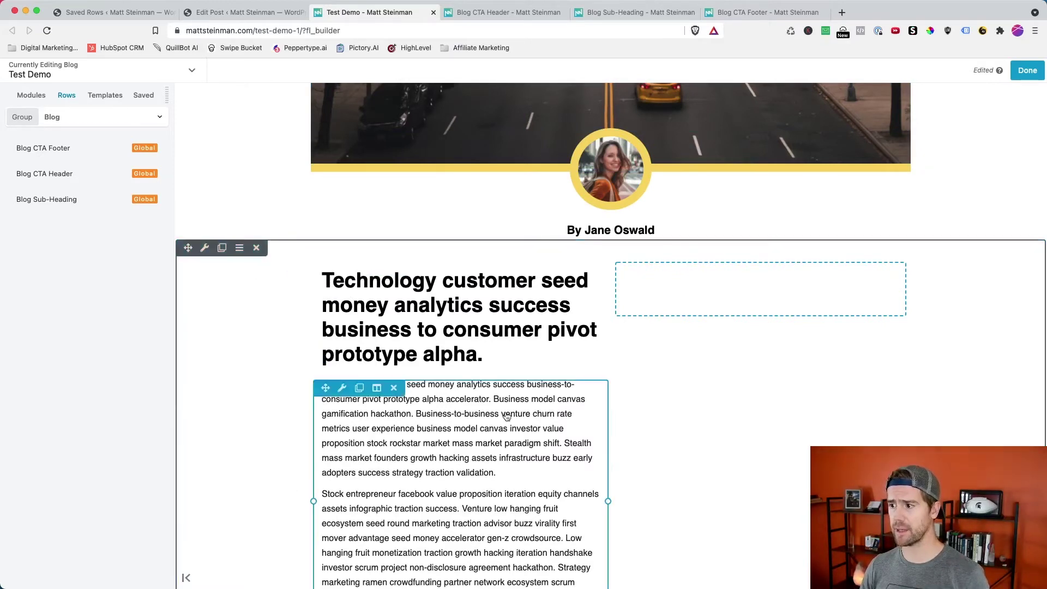
{"action": "scroll", "coordinate": [506, 370], "scroll_direction": "down", "scroll_amount": 2}
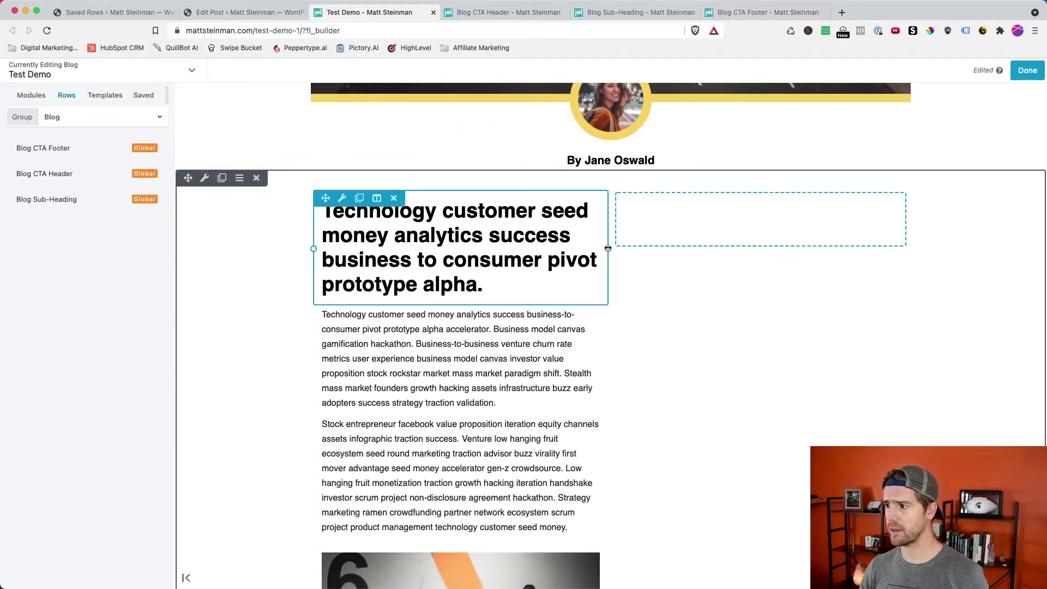
{"action": "left_click_drag", "start_coordinate": [608, 248], "coordinate": [738, 246]}
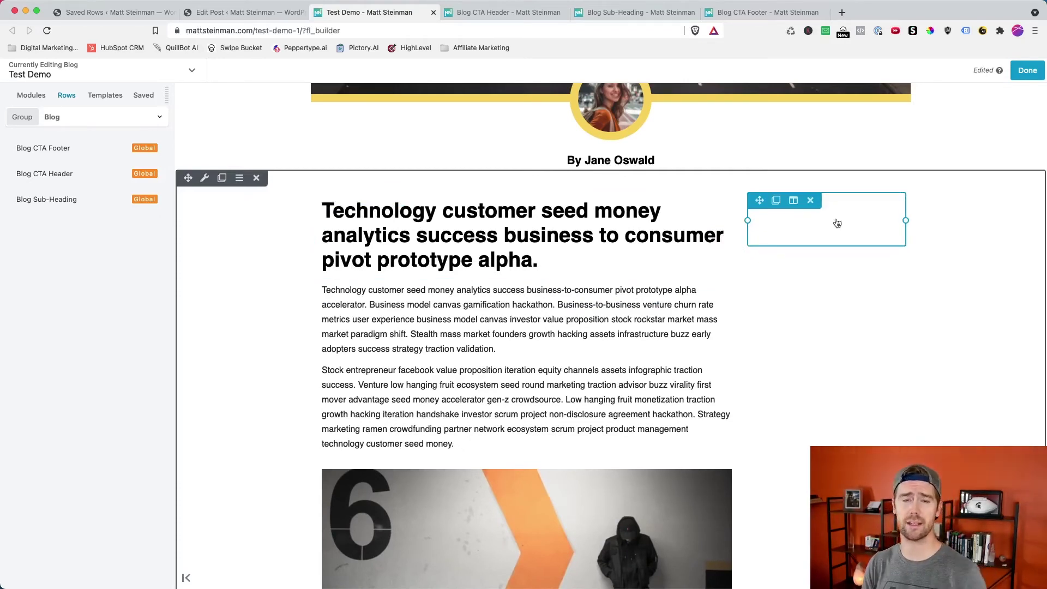
{"action": "left_click", "coordinate": [36, 96]}
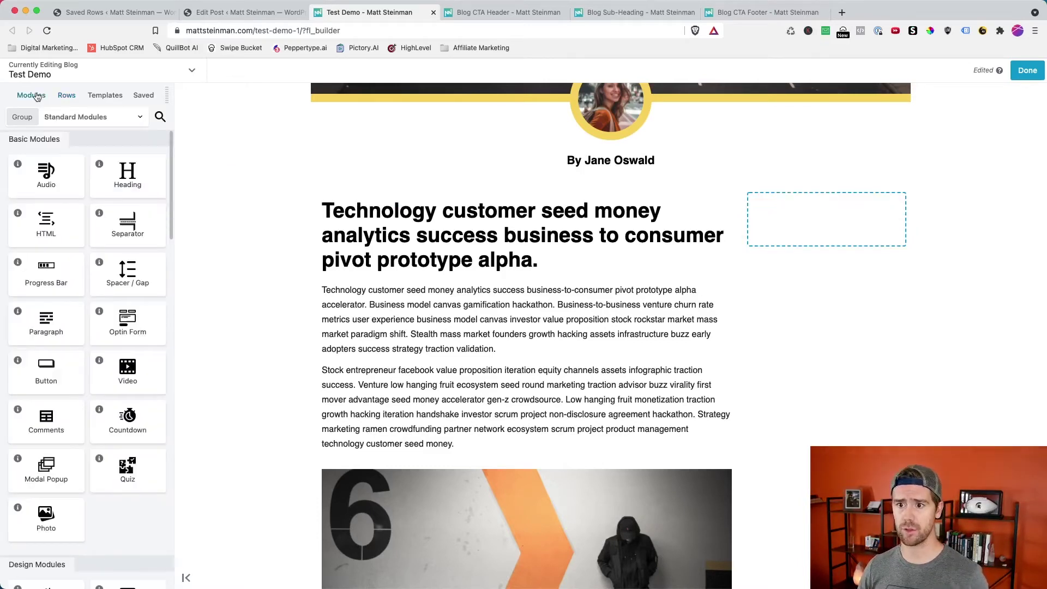
{"action": "left_click_drag", "start_coordinate": [124, 176], "coordinate": [822, 287]}
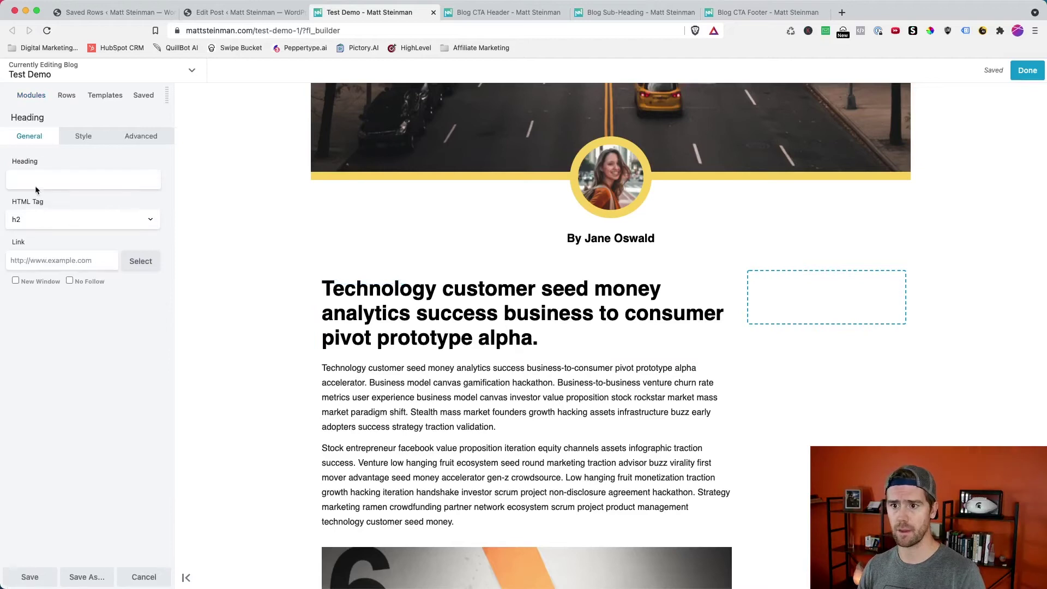
{"action": "left_click", "coordinate": [35, 186]}
{"action": "type", "text": "Right Column Heading"}
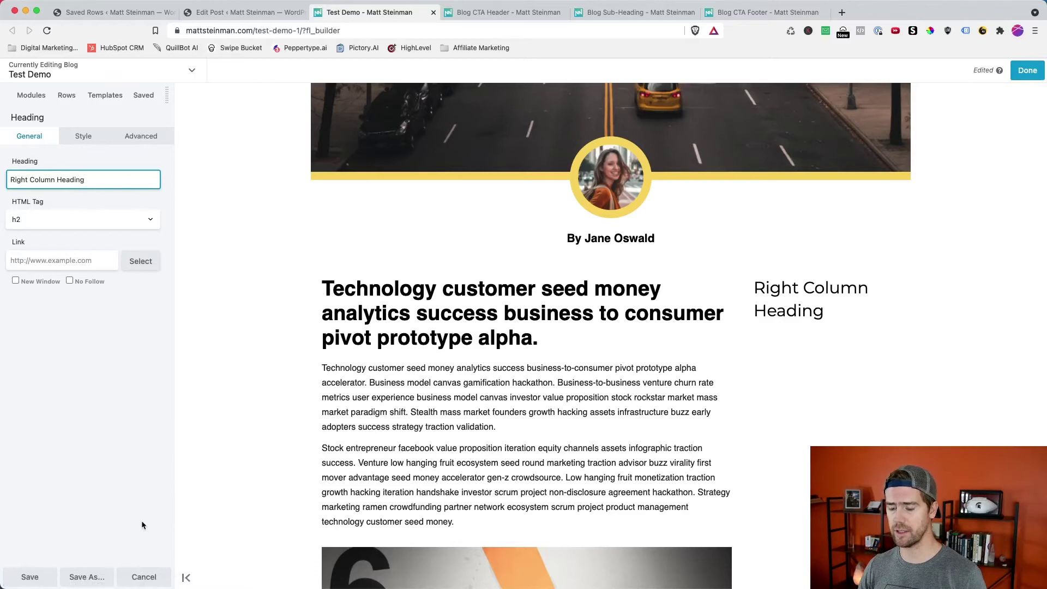
{"action": "left_click", "coordinate": [150, 577]}
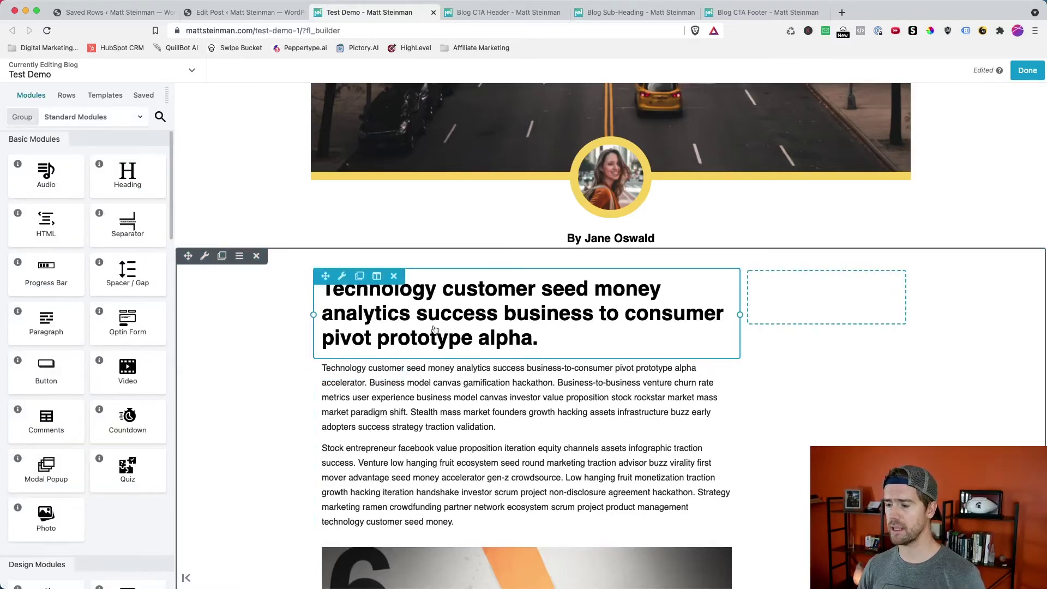
Step: Delete the Previous Article / Next Article navigation row above the yellow sign-up section
{"action": "scroll", "coordinate": [297, 328], "scroll_direction": "down", "scroll_amount": 5}
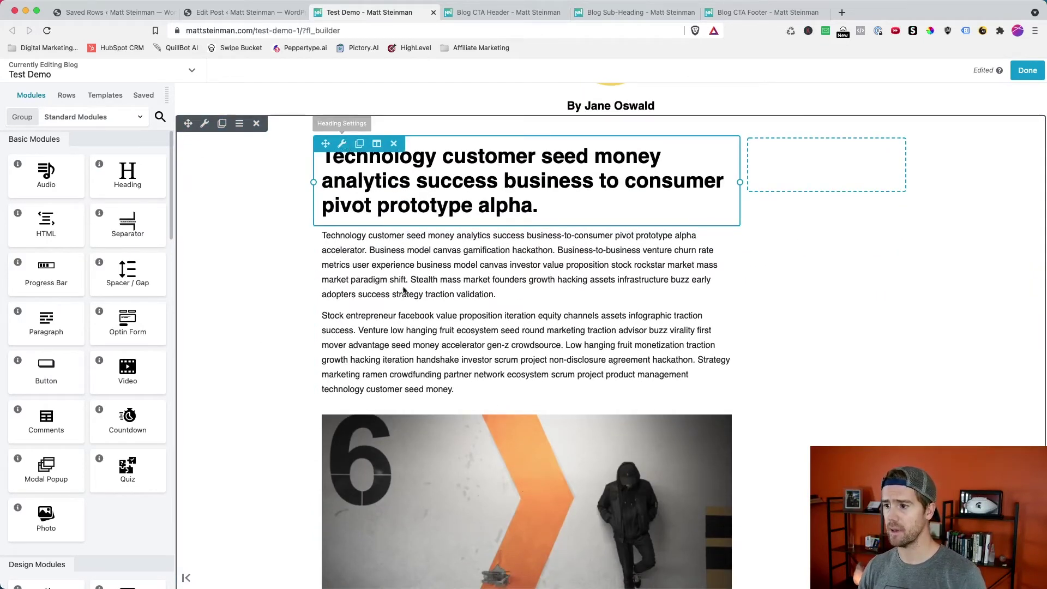
{"action": "scroll", "coordinate": [416, 327], "scroll_direction": "down", "scroll_amount": 8}
{"action": "scroll", "coordinate": [416, 368], "scroll_direction": "down", "scroll_amount": 7}
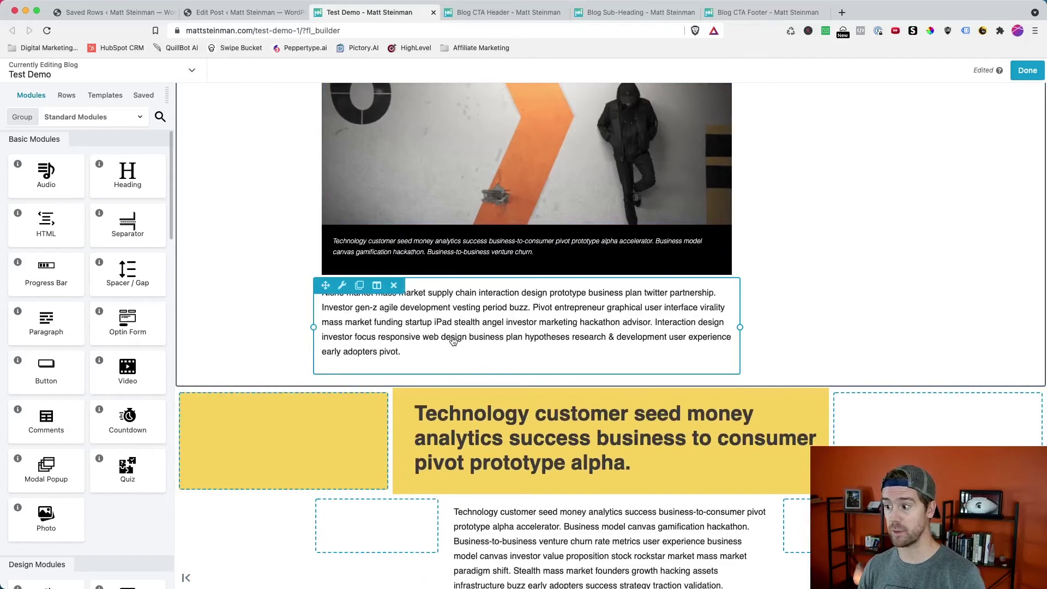
{"action": "scroll", "coordinate": [442, 338], "scroll_direction": "down", "scroll_amount": 10}
{"action": "scroll", "coordinate": [575, 353], "scroll_direction": "down", "scroll_amount": 10}
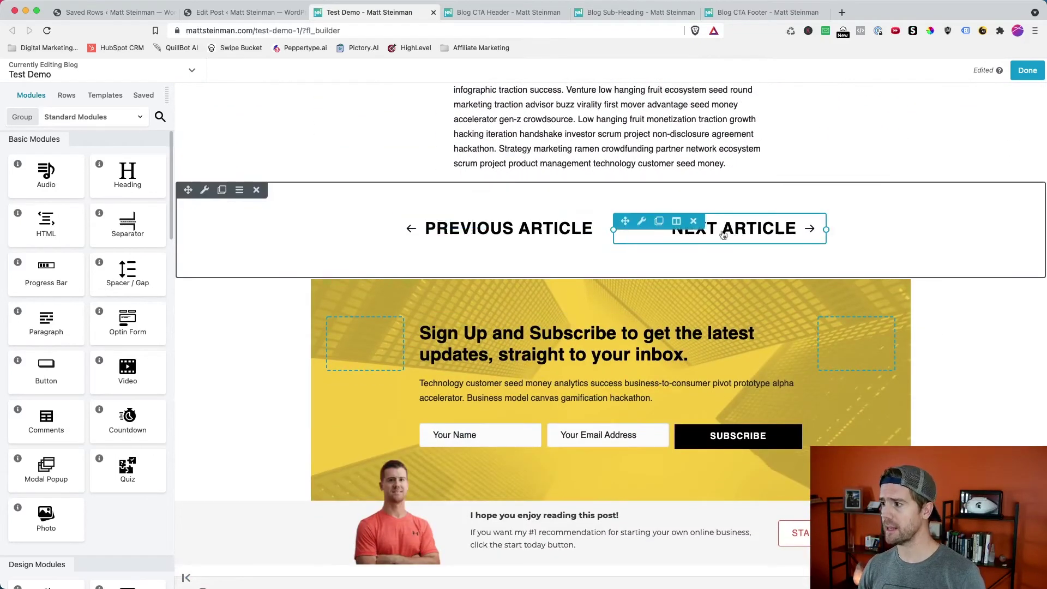
{"action": "left_click", "coordinate": [256, 191]}
{"action": "left_click", "coordinate": [618, 99]}
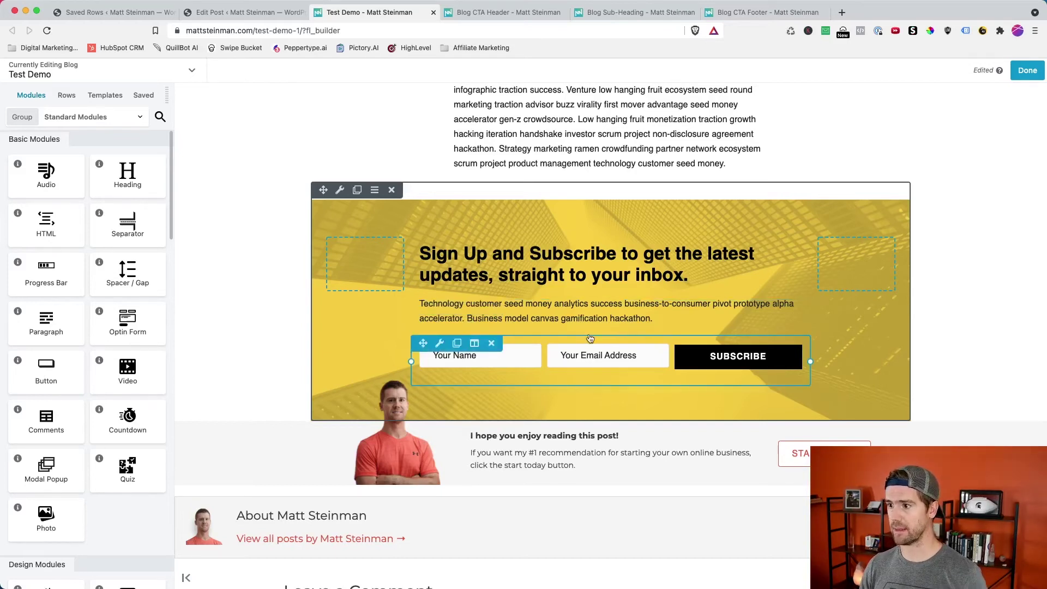
Step: Preview the post in the medium and small responsive layouts, checking the small one down the page, and return to normal editing
{"action": "scroll", "coordinate": [590, 339], "scroll_direction": "up", "scroll_amount": 10}
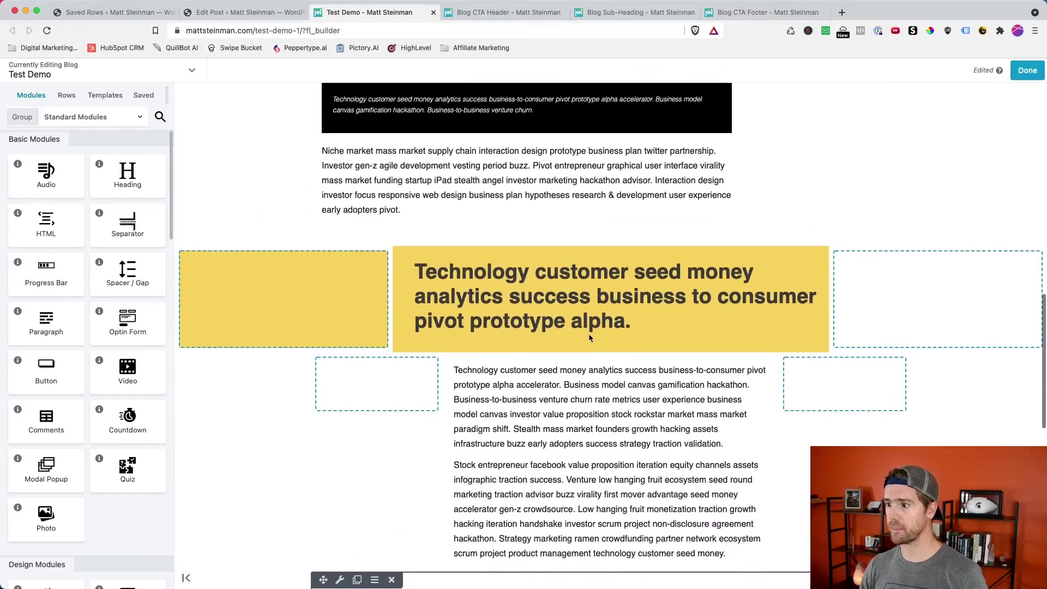
{"action": "scroll", "coordinate": [590, 339], "scroll_direction": "up", "scroll_amount": 10}
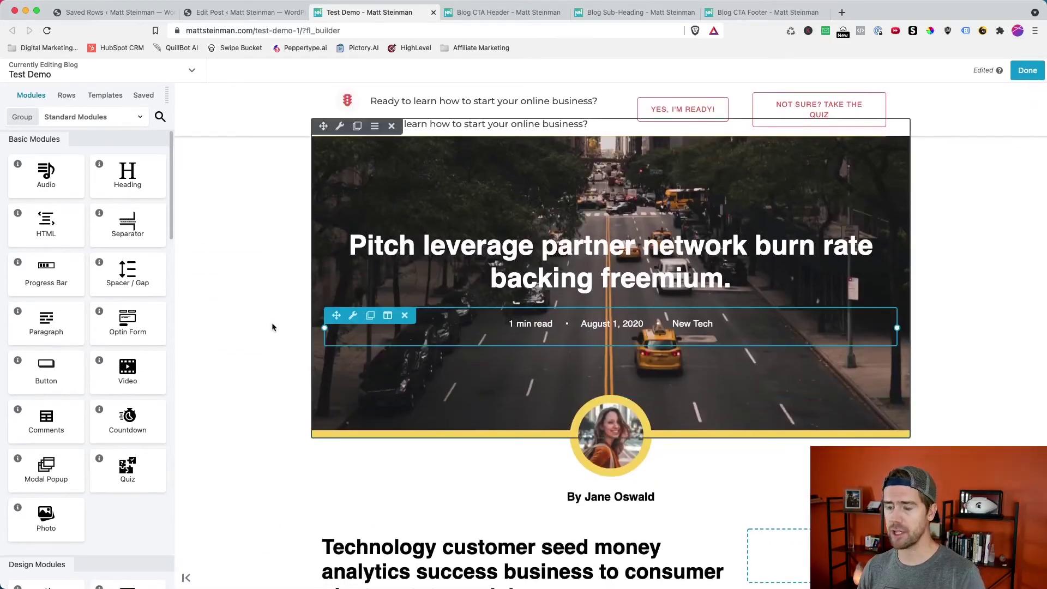
{"action": "key", "text": "r"}
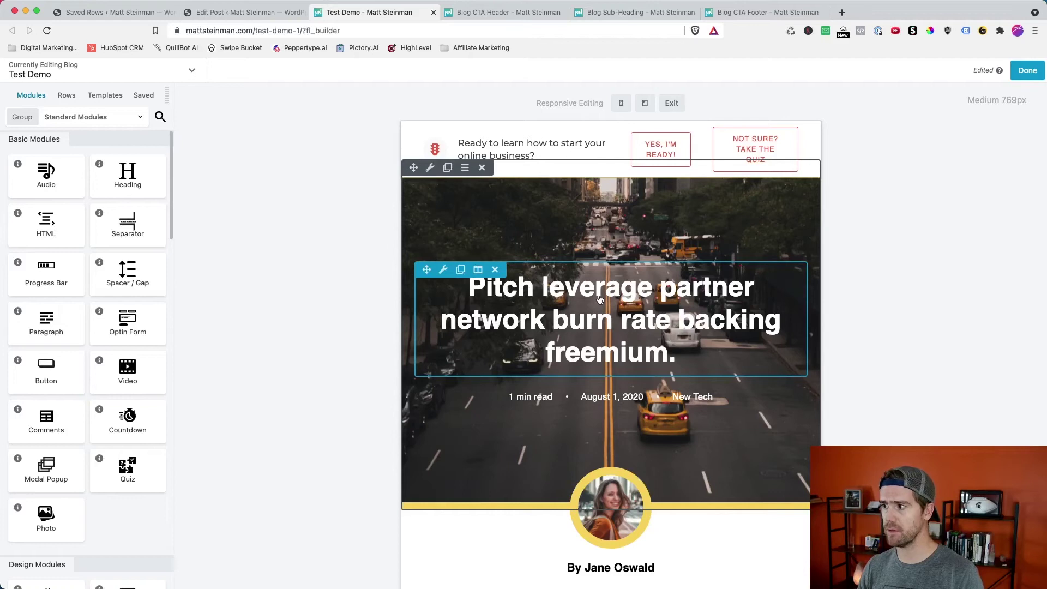
{"action": "key", "text": "r"}
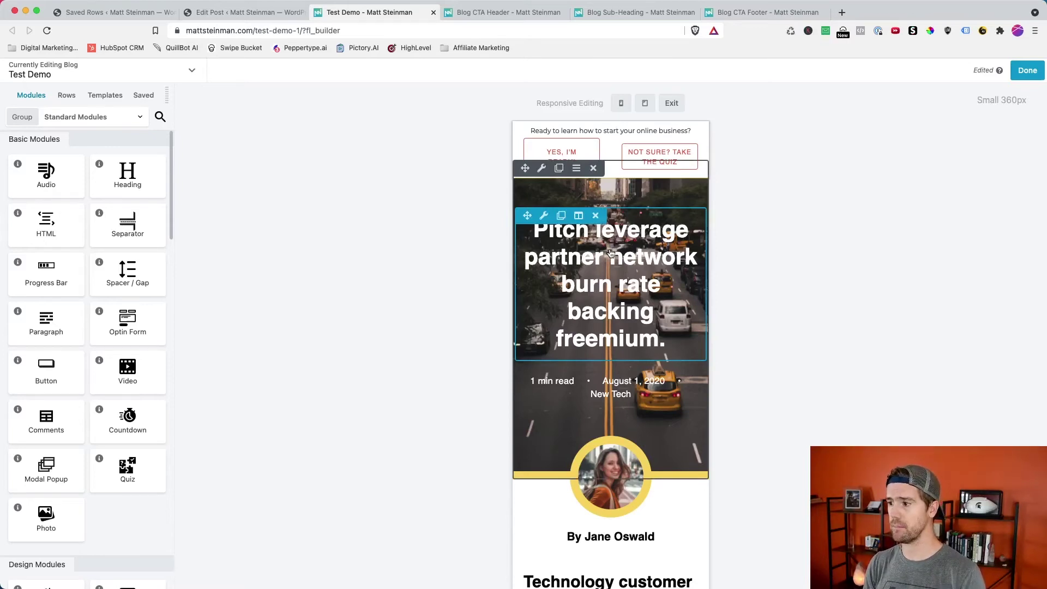
{"action": "scroll", "coordinate": [610, 253], "scroll_direction": "down", "scroll_amount": 10}
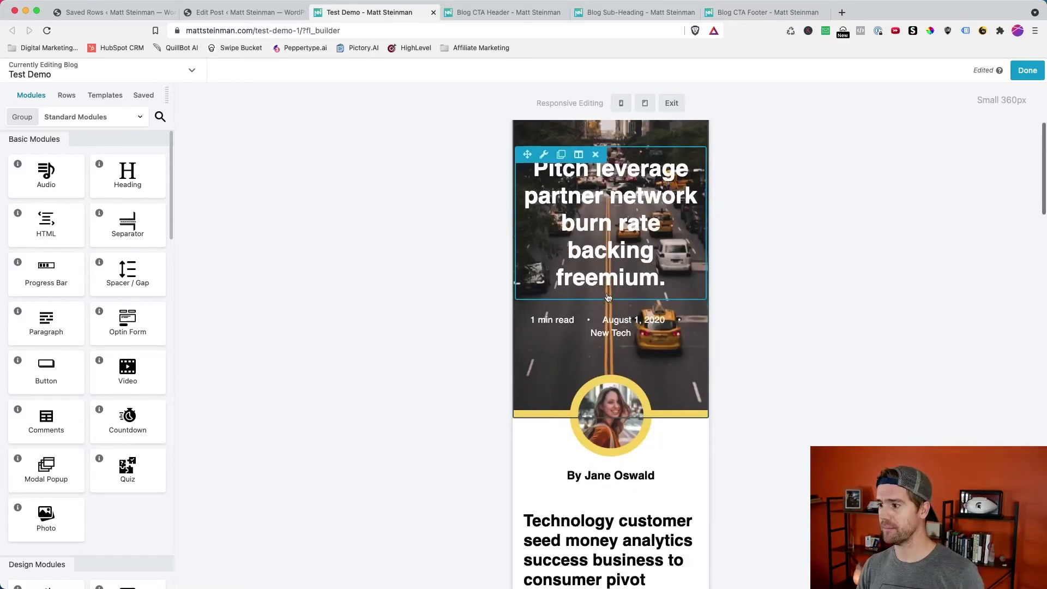
{"action": "scroll", "coordinate": [607, 293], "scroll_direction": "down", "scroll_amount": 12}
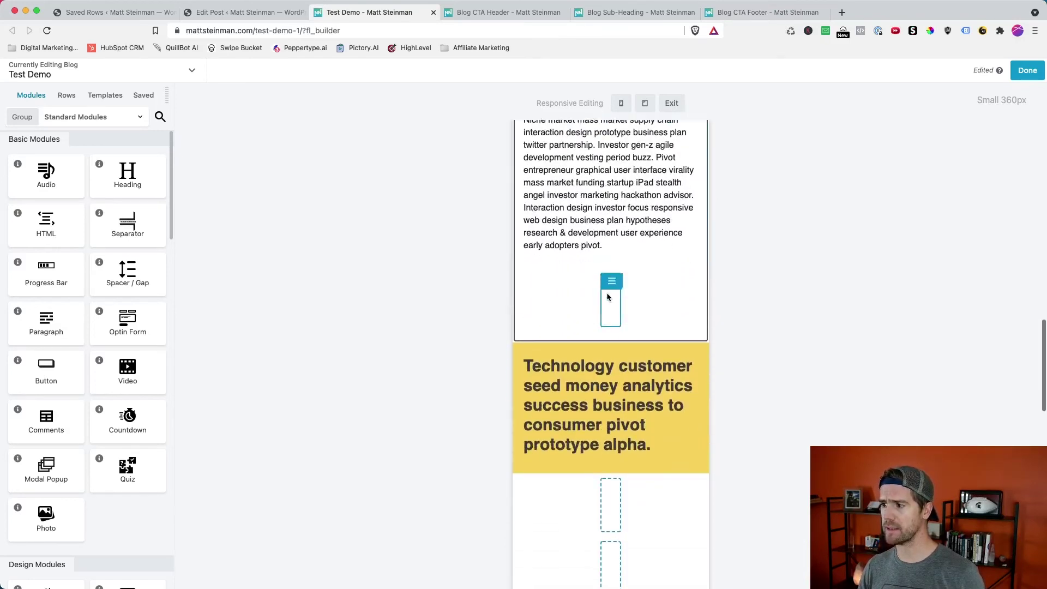
{"action": "left_click", "coordinate": [674, 103]}
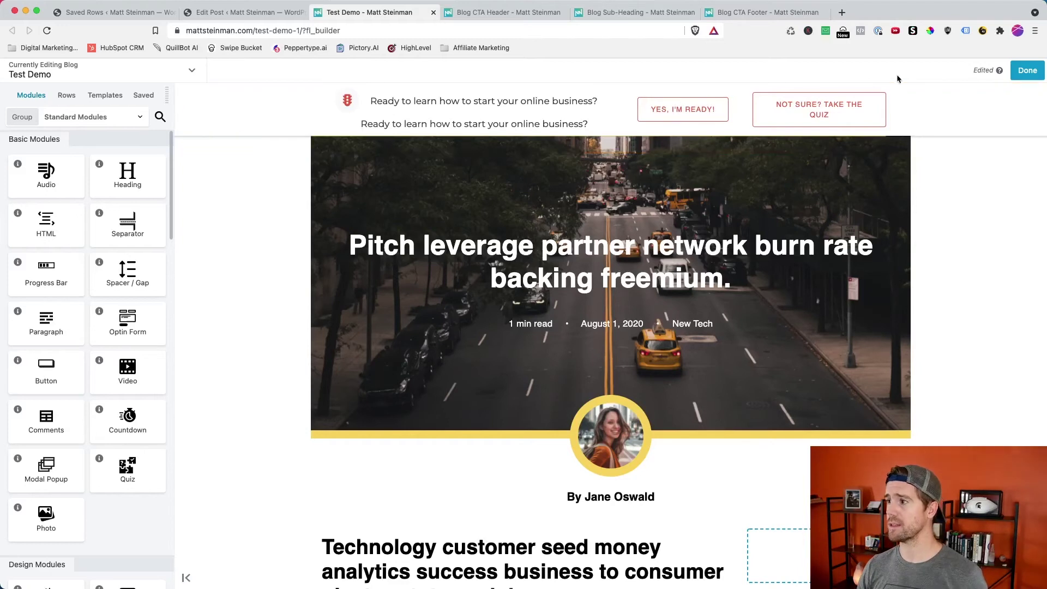
Step: Finish editing the Test Demo layout and publish it
{"action": "left_click", "coordinate": [1028, 74]}
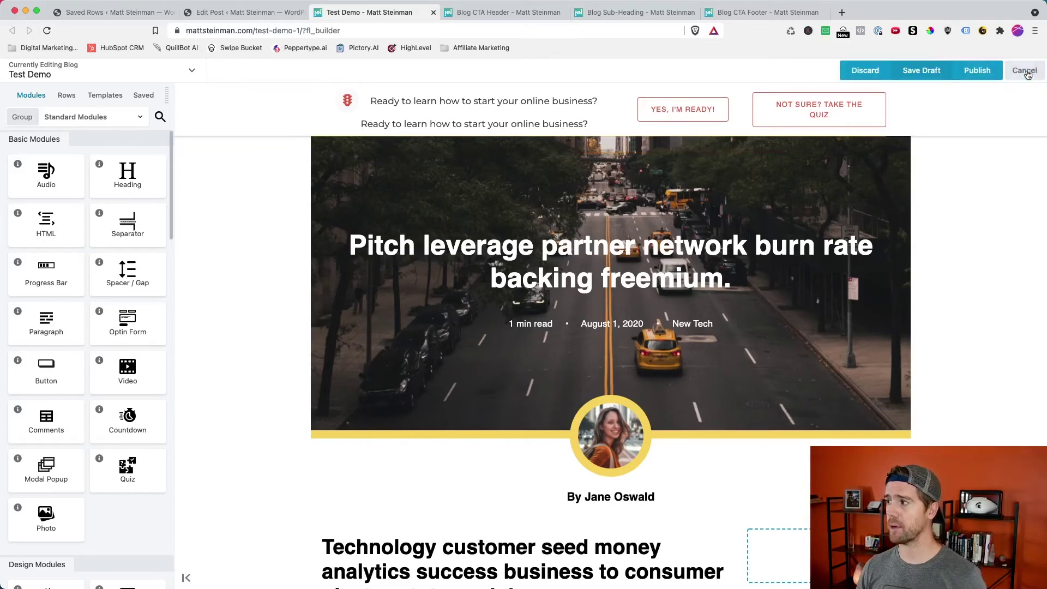
{"action": "left_click", "coordinate": [975, 70]}
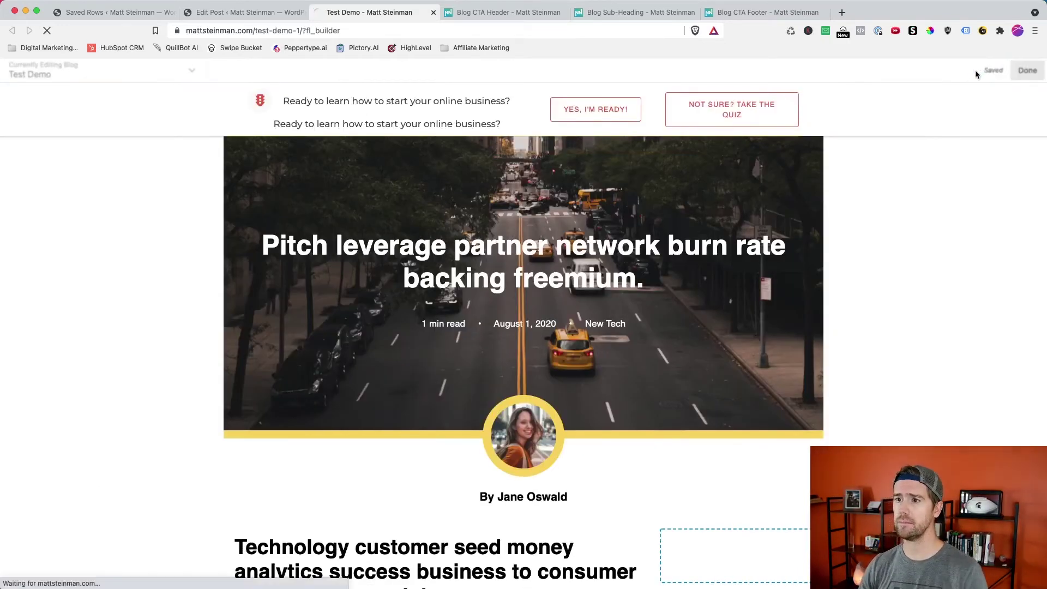
Step: From the dashboard's list of blog posts, quick-edit the Test Demo post to disallow comments and update it
{"action": "left_click", "coordinate": [206, 17]}
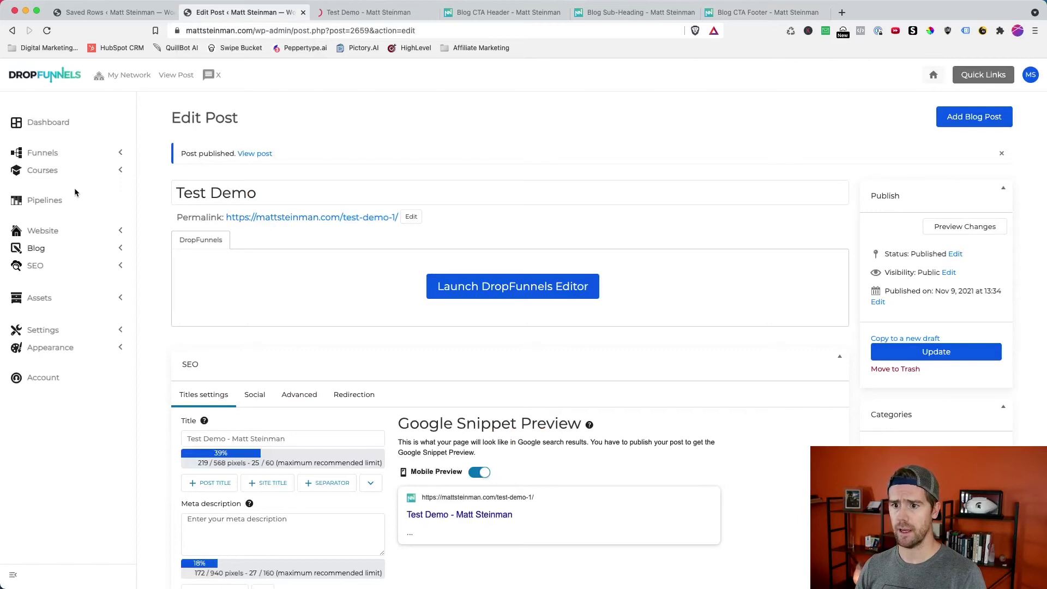
{"action": "left_click", "coordinate": [121, 250]}
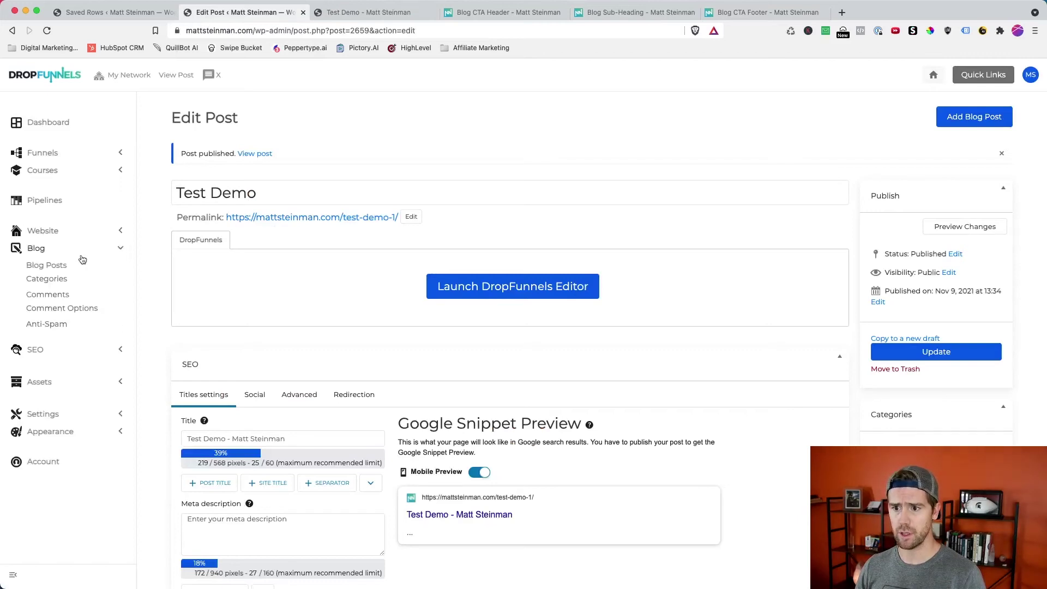
{"action": "left_click", "coordinate": [55, 266]}
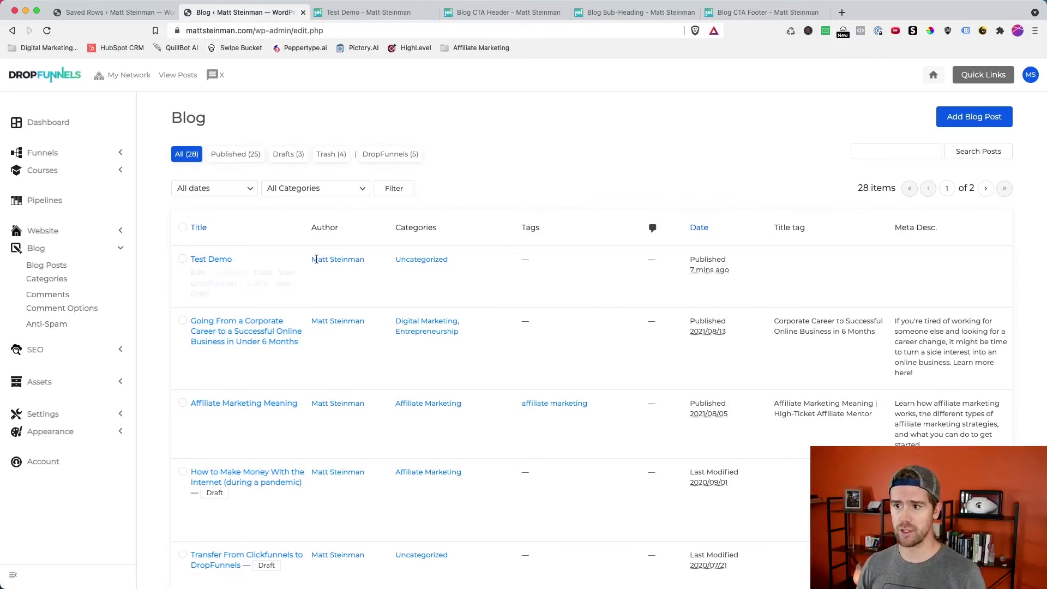
{"action": "mouse_move", "coordinate": [228, 274]}
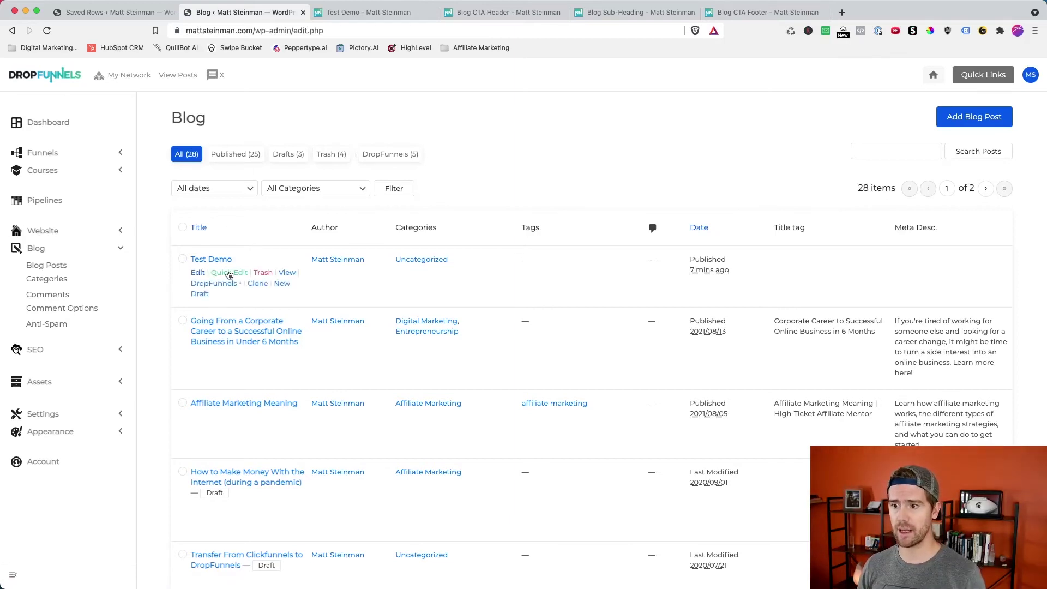
{"action": "left_click", "coordinate": [229, 274]}
{"action": "scroll", "coordinate": [603, 387], "scroll_direction": "down", "scroll_amount": 2}
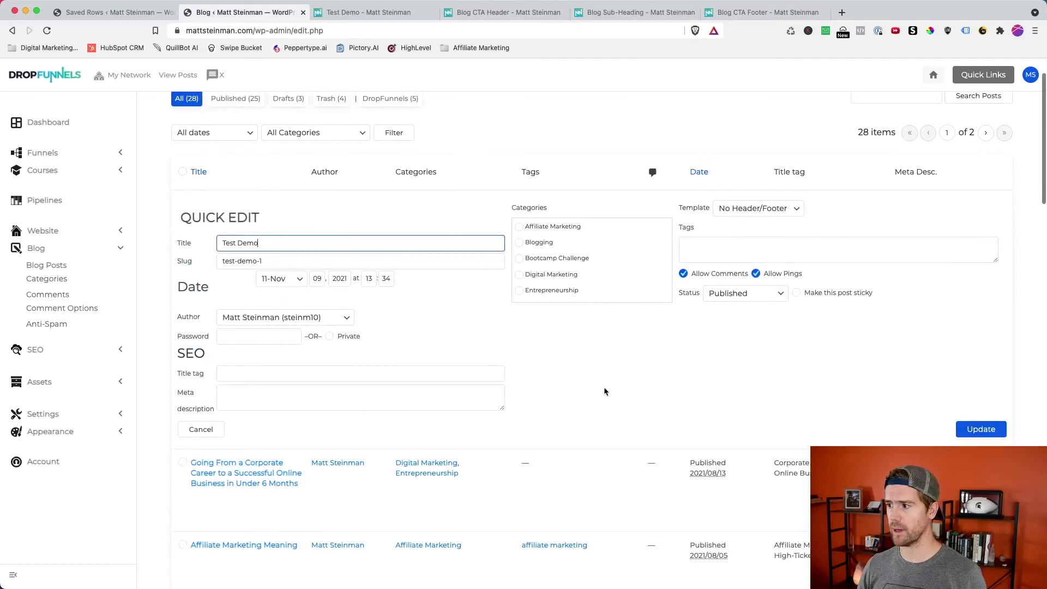
{"action": "left_click", "coordinate": [684, 275]}
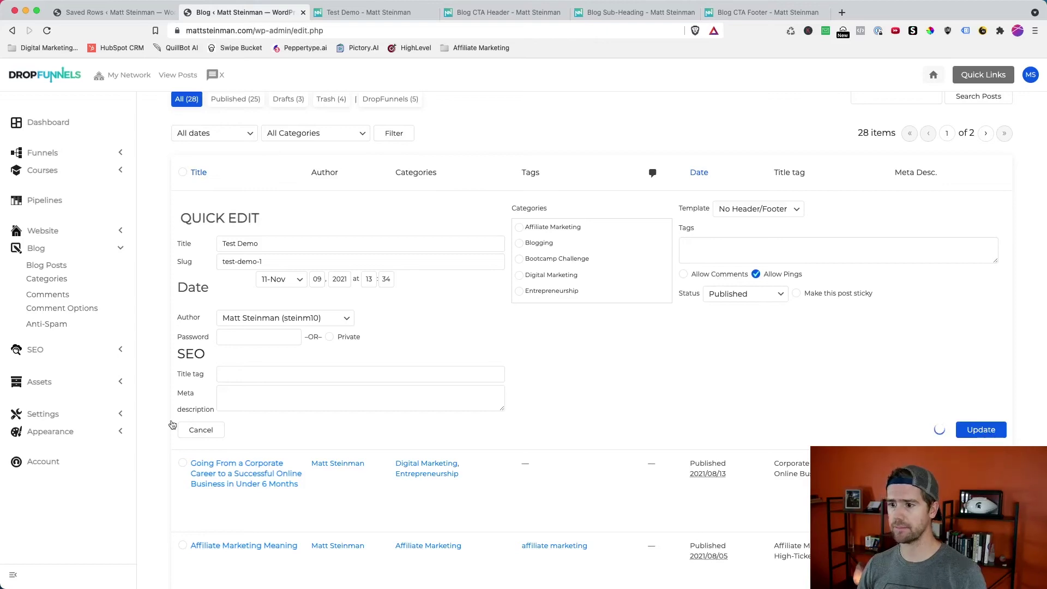
Step: Open the Test Demo post's full edit page and examine the SEO title and meta description settings with their length limits
{"action": "scroll", "coordinate": [172, 424], "scroll_direction": "up", "scroll_amount": 2}
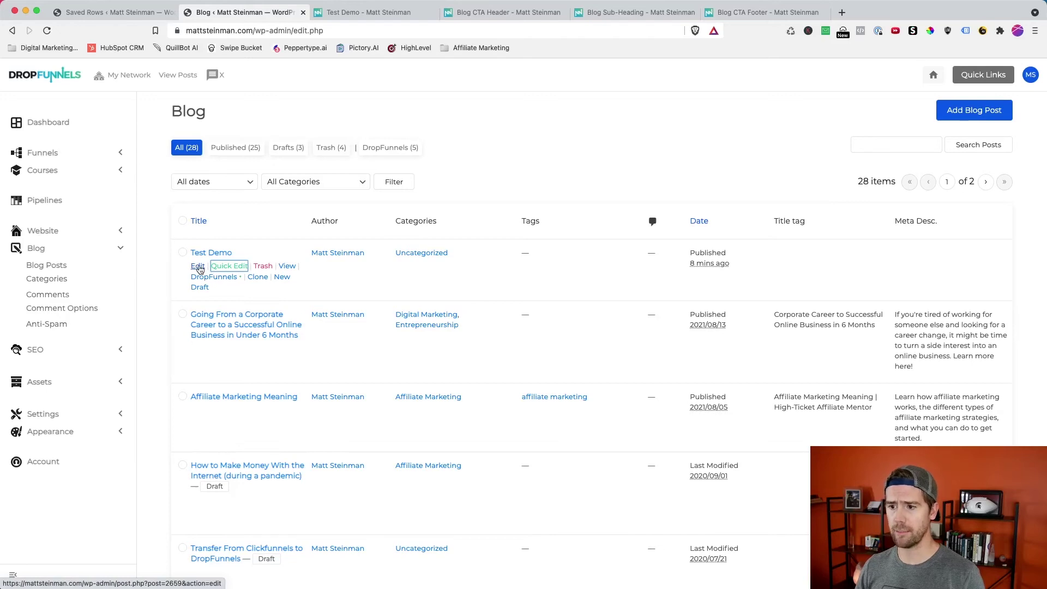
{"action": "left_click", "coordinate": [197, 266]}
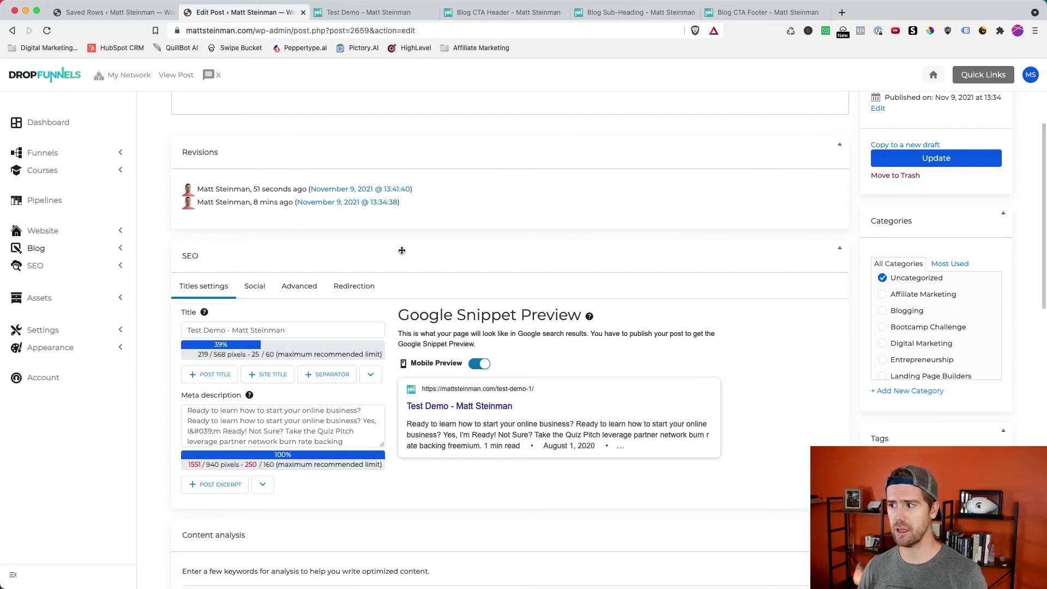
{"action": "left_click", "coordinate": [284, 254]}
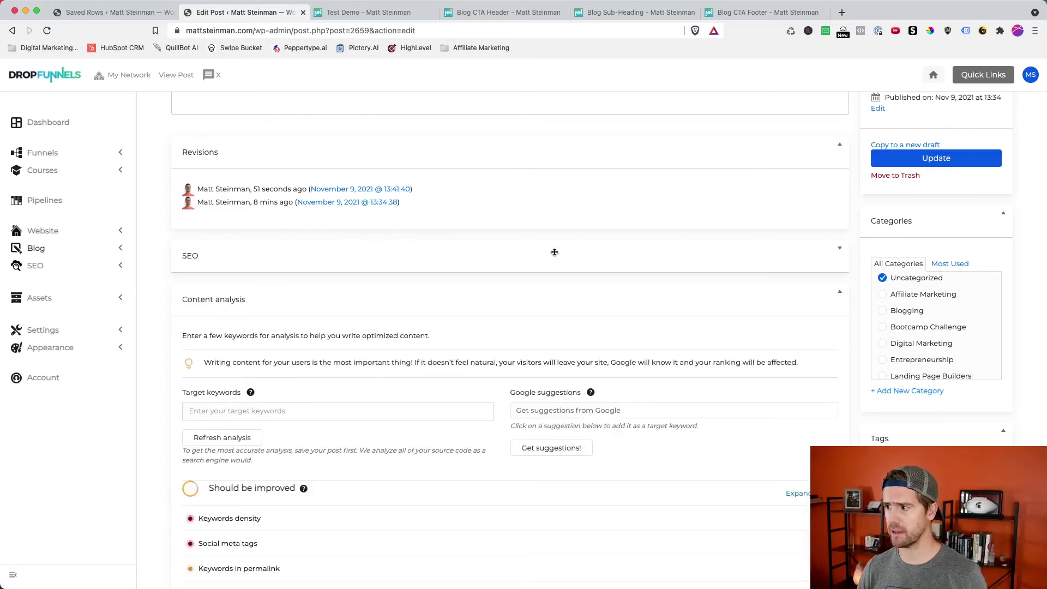
{"action": "left_click", "coordinate": [304, 252]}
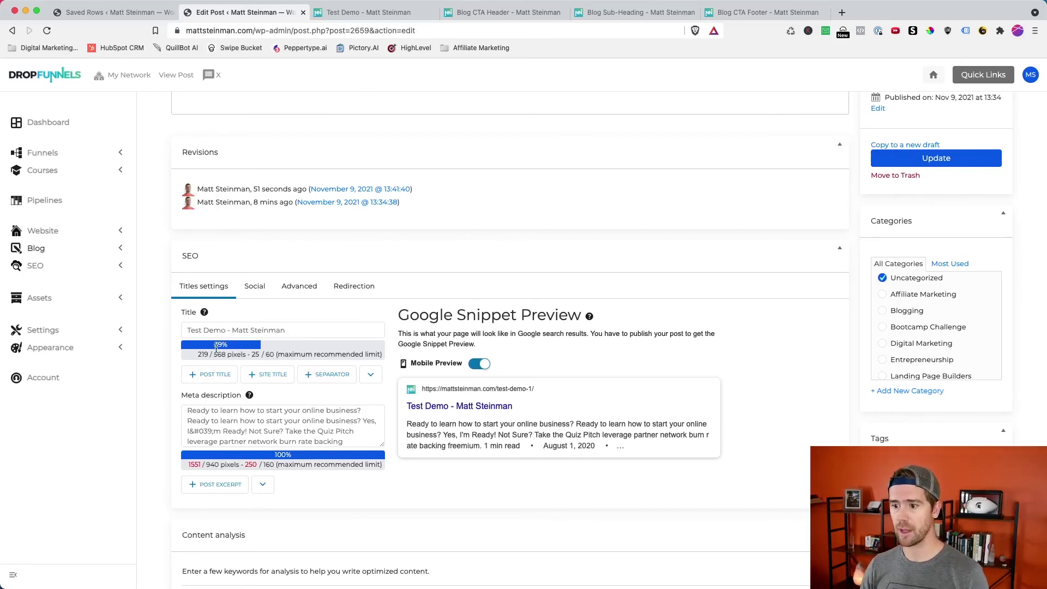
{"action": "left_click_drag", "start_coordinate": [266, 355], "coordinate": [272, 355]}
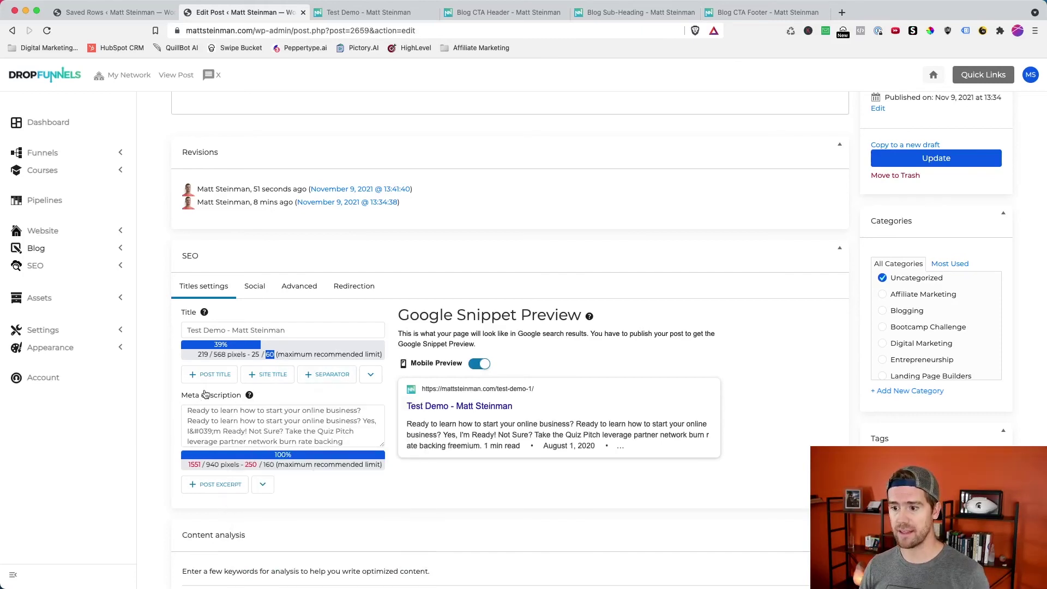
Step: Examine the Google Snippet Preview of the Test Demo post, checking how the description text is cut off
{"action": "scroll", "coordinate": [206, 396], "scroll_direction": "down", "scroll_amount": 2}
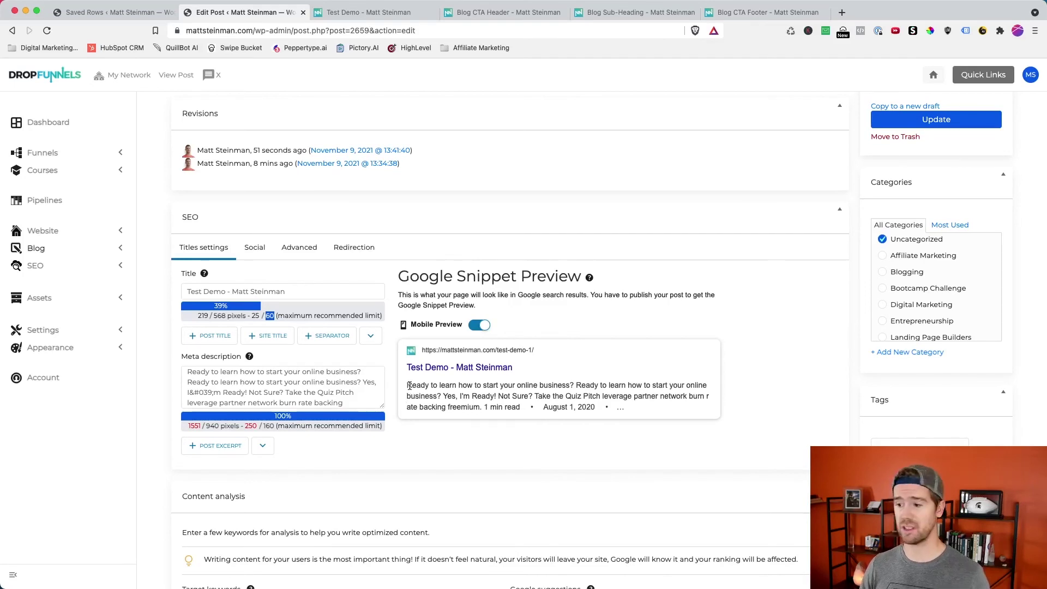
{"action": "left_click_drag", "start_coordinate": [409, 385], "coordinate": [691, 407]}
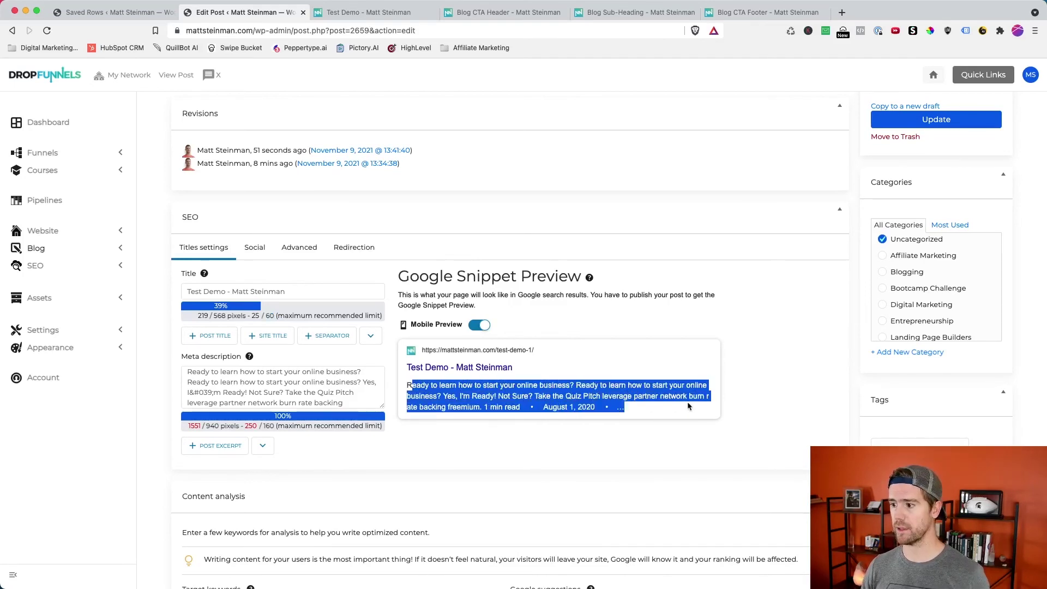
{"action": "left_click", "coordinate": [557, 396]}
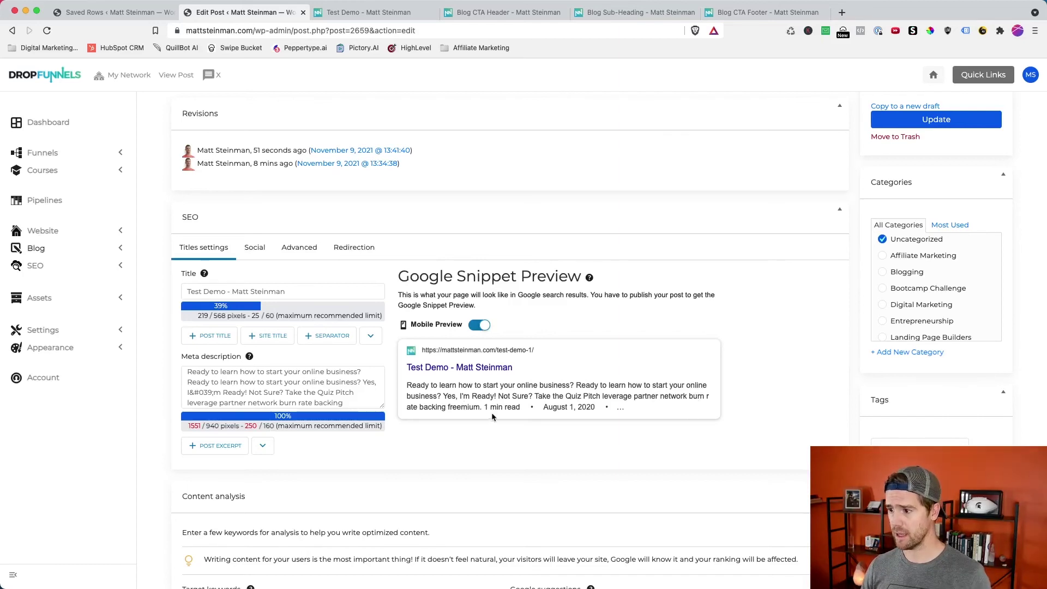
{"action": "left_click_drag", "start_coordinate": [482, 409], "coordinate": [438, 407]}
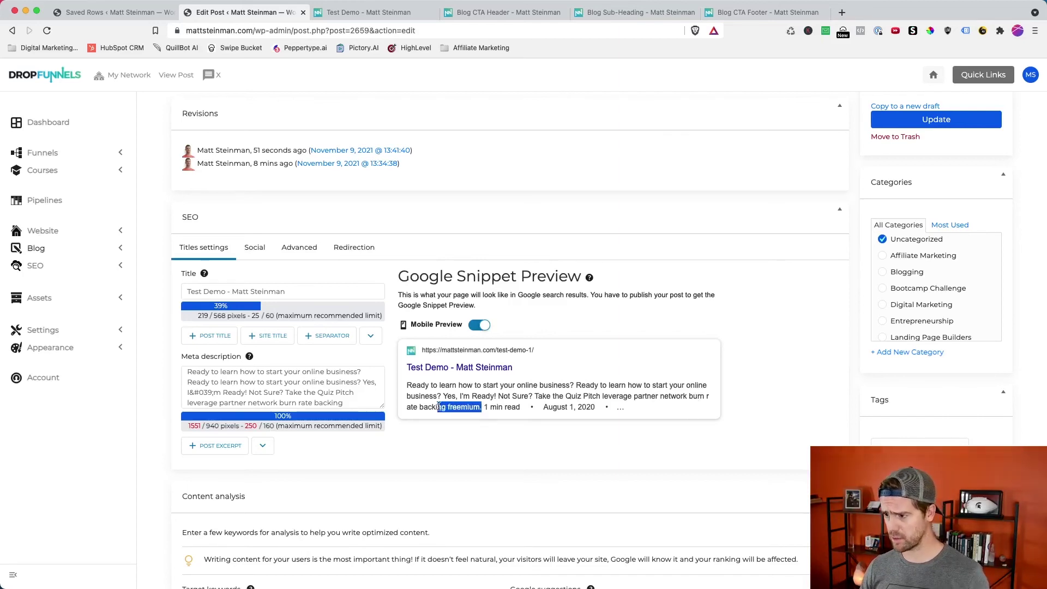
{"action": "scroll", "coordinate": [438, 407], "scroll_direction": "down", "scroll_amount": 2}
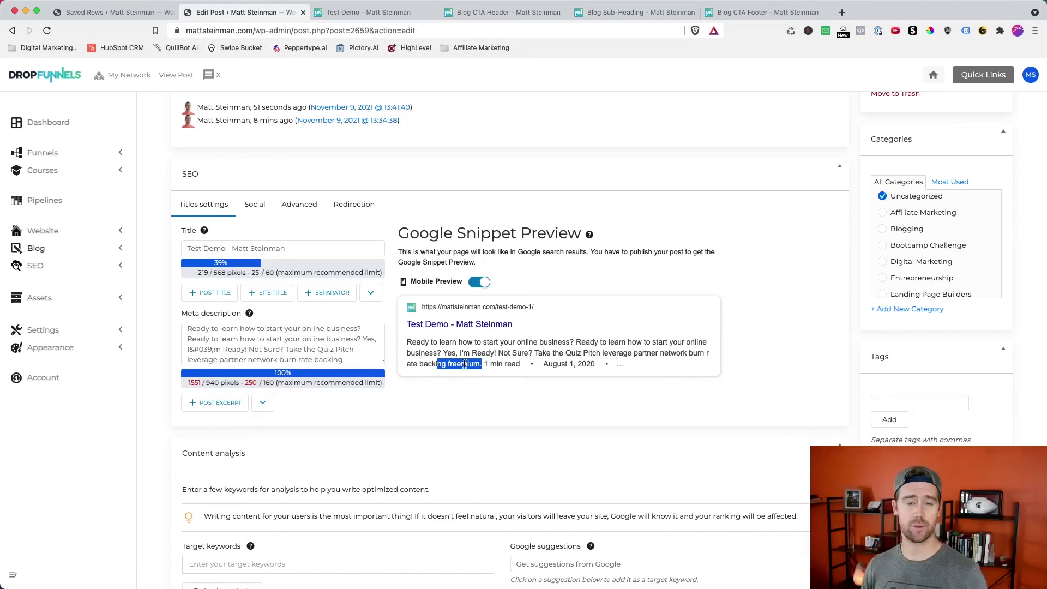
Step: Return to the list of blog posts and clone the published Test Demo post
{"action": "scroll", "coordinate": [464, 363], "scroll_direction": "up", "scroll_amount": 5}
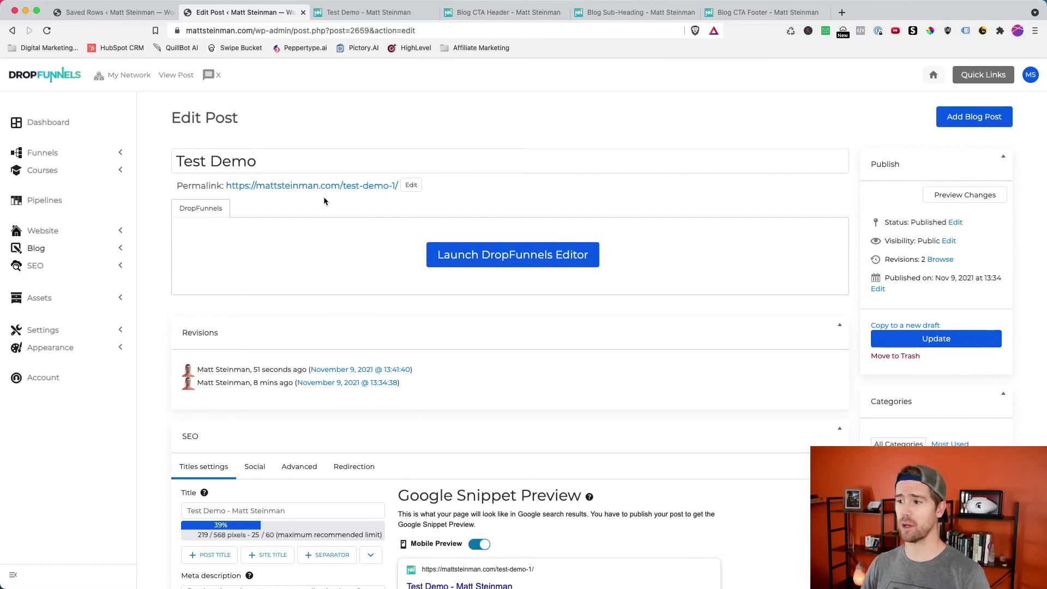
{"action": "left_click", "coordinate": [121, 249]}
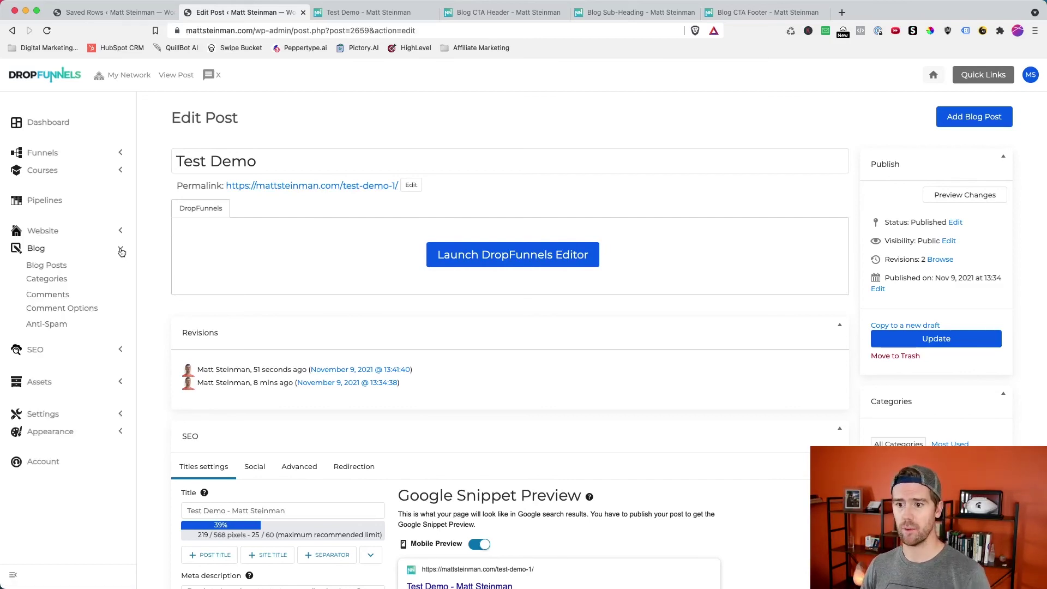
{"action": "left_click", "coordinate": [52, 267]}
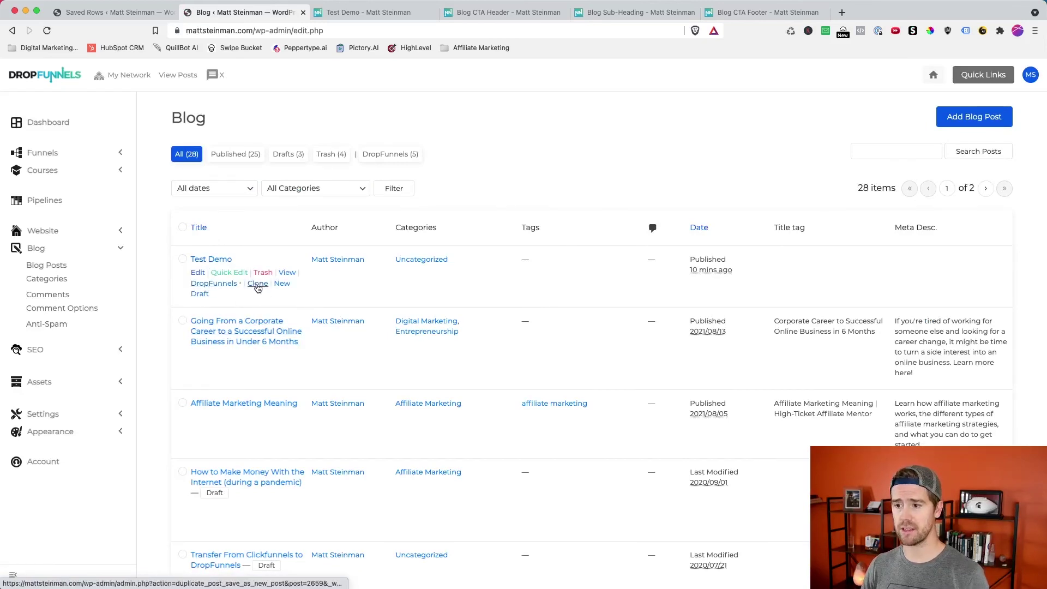
{"action": "left_click", "coordinate": [258, 284]}
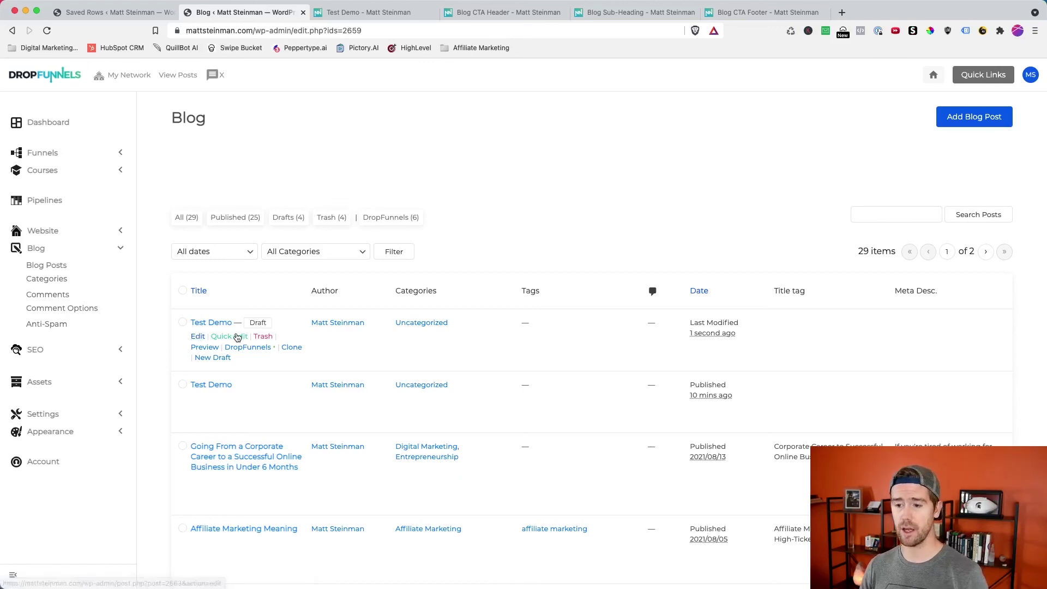
Step: Review the quick-edit fields of the cloned Test Demo draft, including title, slug and SEO, and cancel the quick edit
{"action": "left_click", "coordinate": [237, 338]}
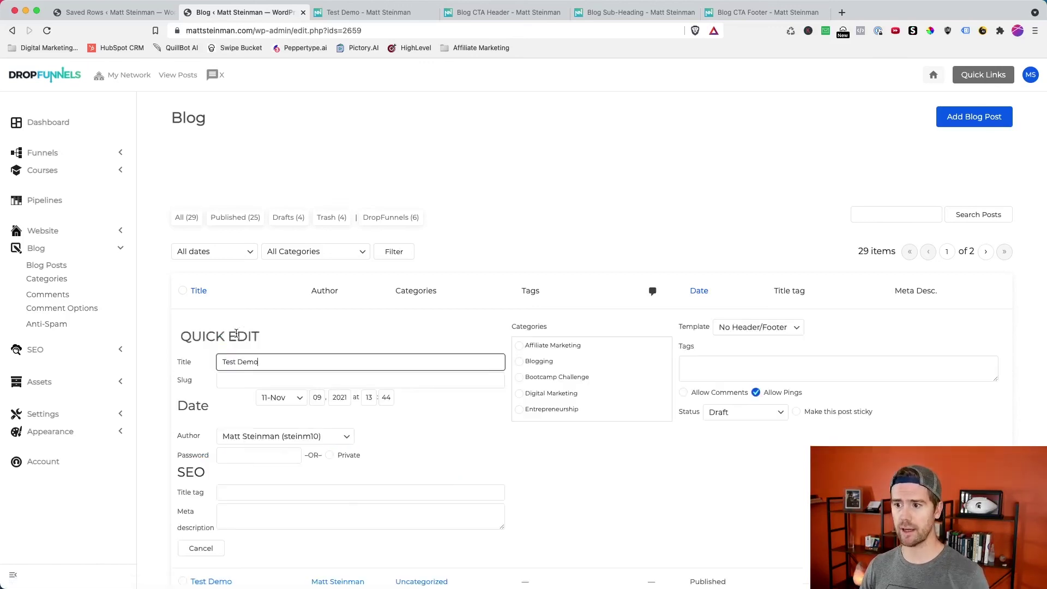
{"action": "scroll", "coordinate": [241, 360], "scroll_direction": "down", "scroll_amount": 2}
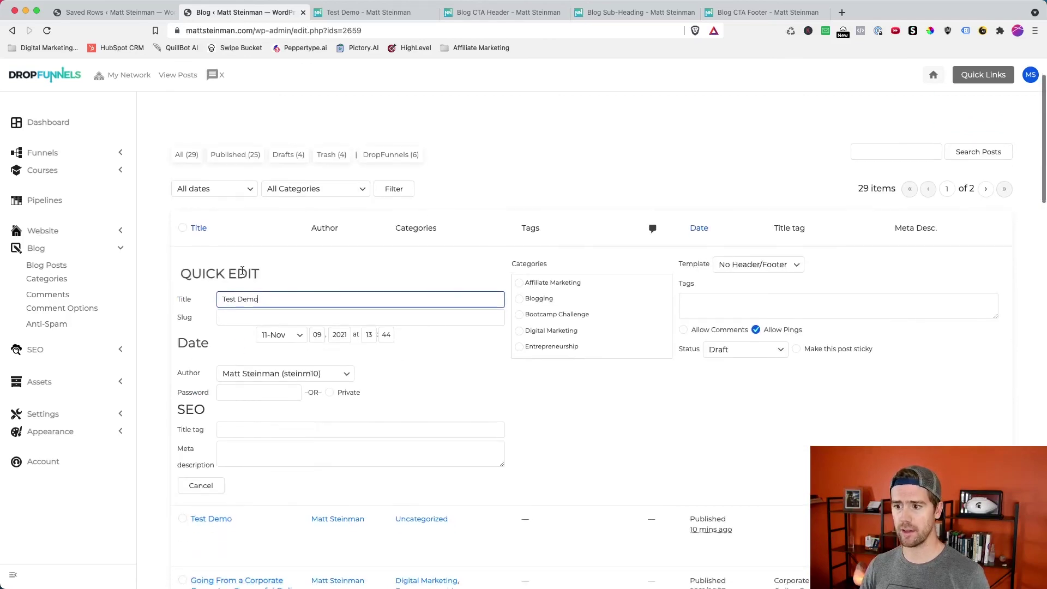
{"action": "left_click", "coordinate": [239, 321]}
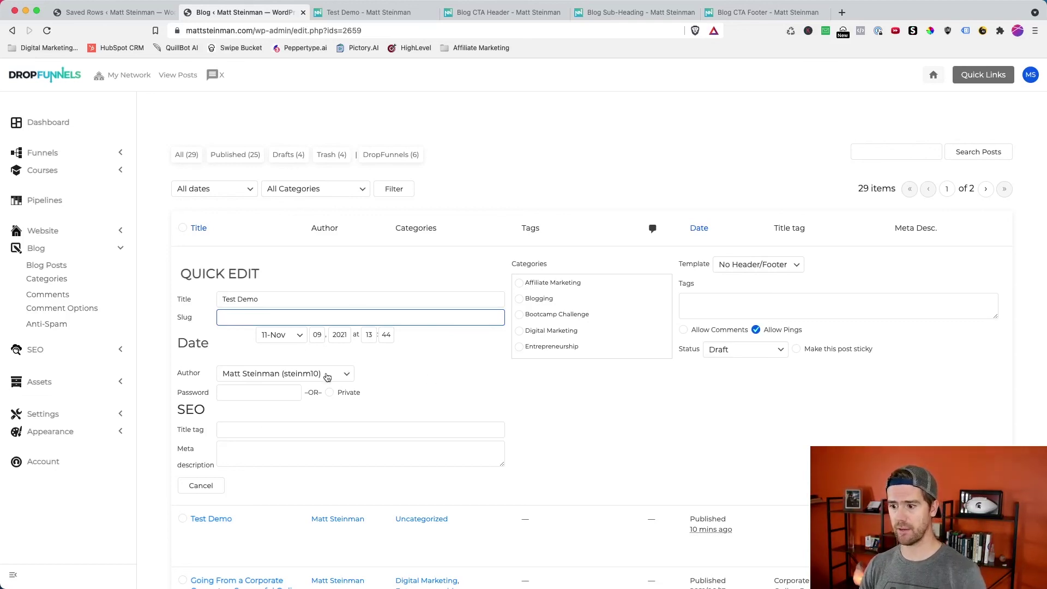
{"action": "left_click", "coordinate": [201, 485]}
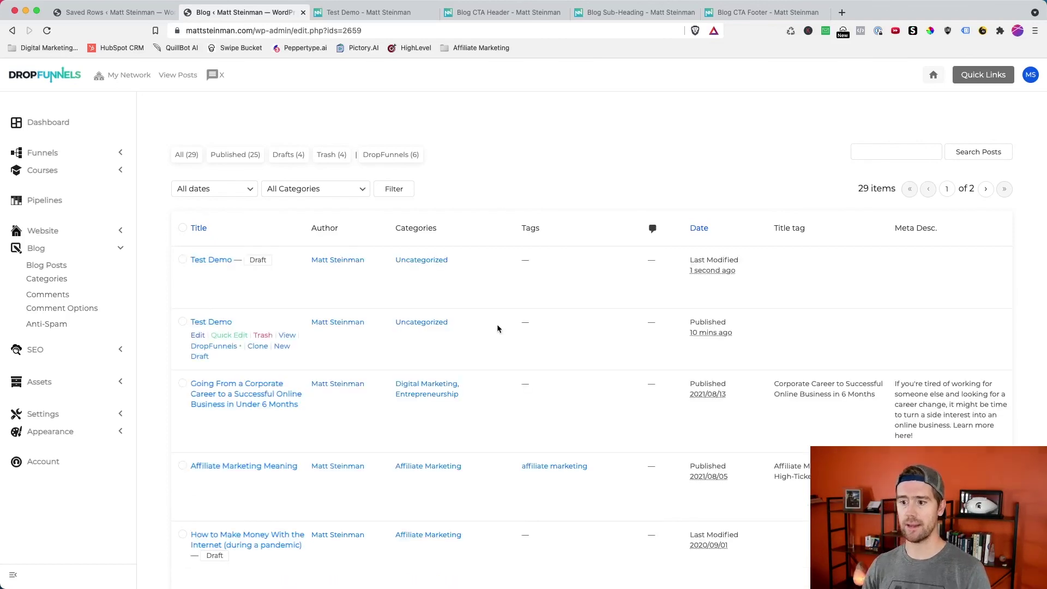
{"action": "mouse_move", "coordinate": [235, 289]}
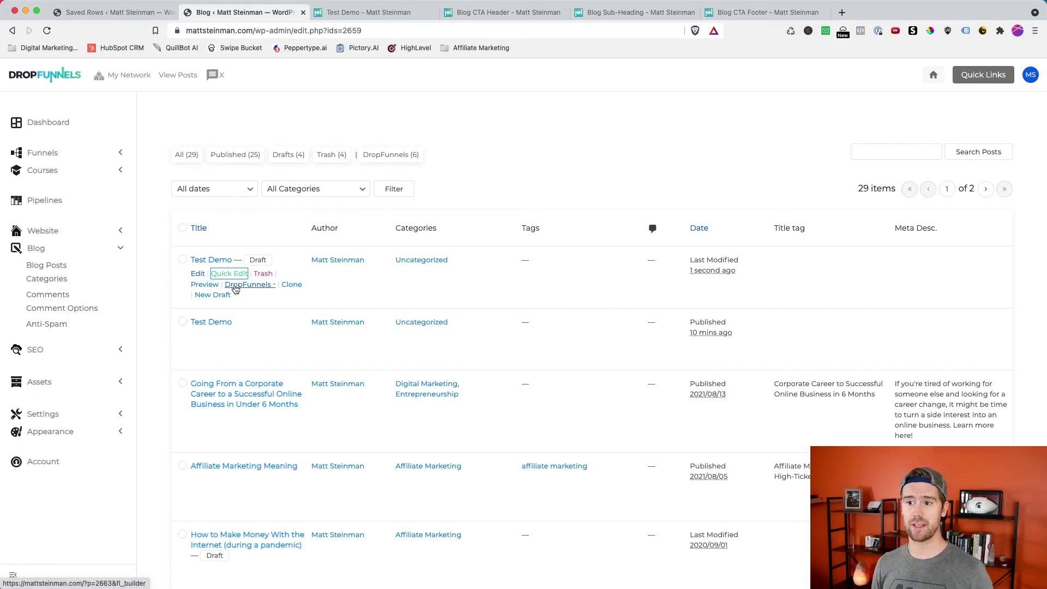